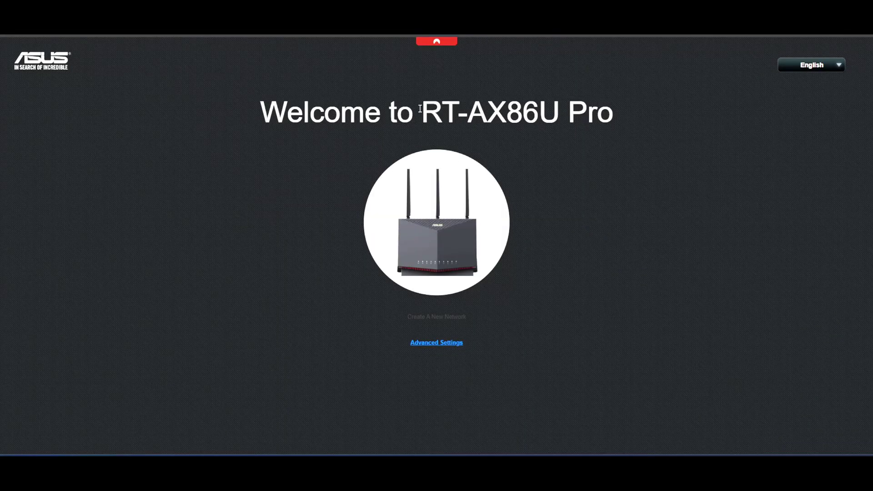
Skip the RT-AX86U Pro quick setup in favour of Advanced Settings
{"action": "left_click_drag", "start_coordinate": [419, 108], "coordinate": [600, 107]}
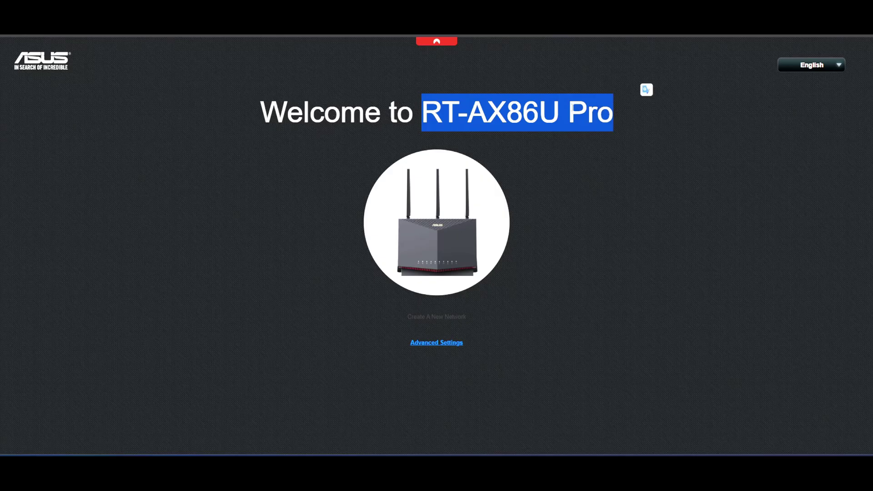
{"action": "left_click", "coordinate": [565, 108]}
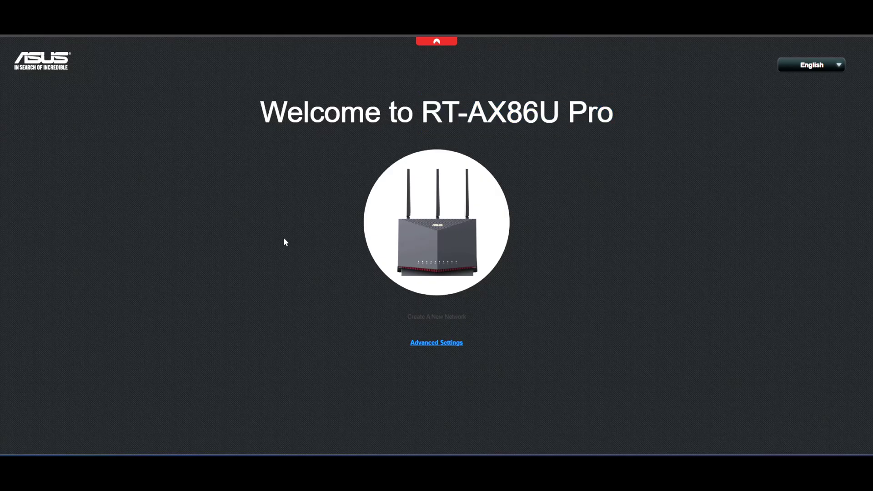
{"action": "left_click", "coordinate": [430, 343]}
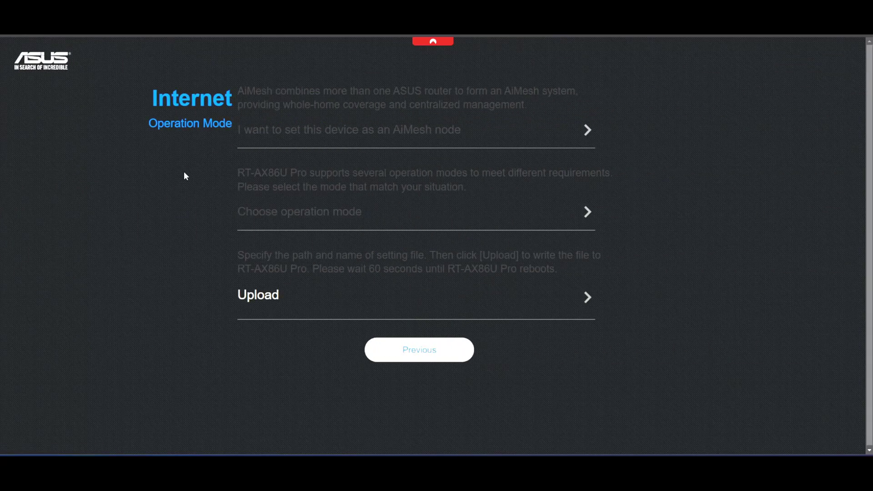
Choose wireless router mode on the 1G WAN, then return to the connection type list after previewing PPPoE
{"action": "left_click", "coordinate": [297, 213]}
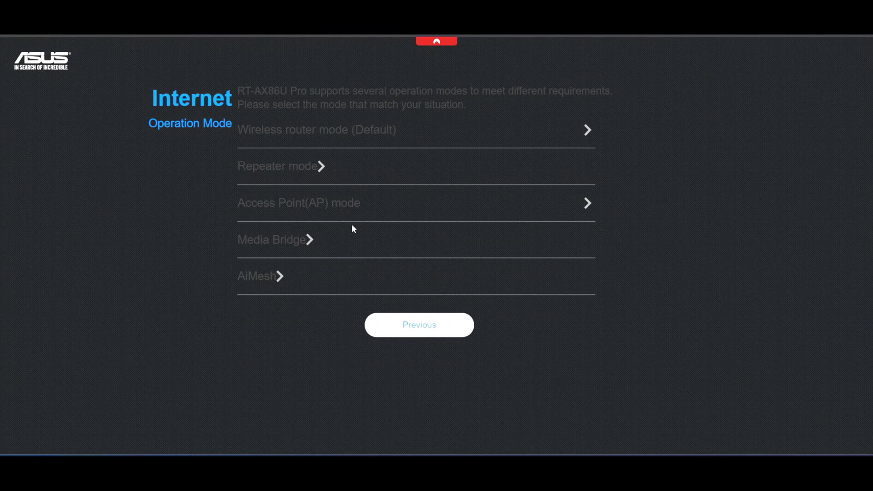
{"action": "left_click", "coordinate": [337, 131]}
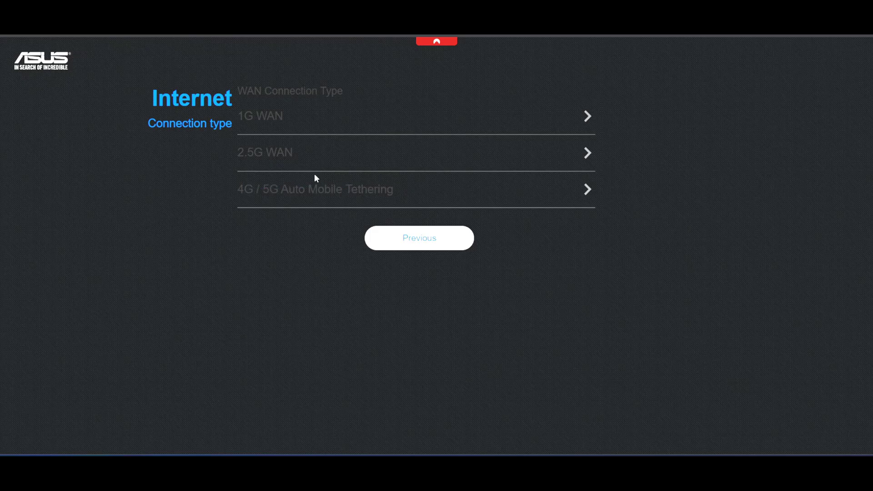
{"action": "left_click", "coordinate": [266, 116]}
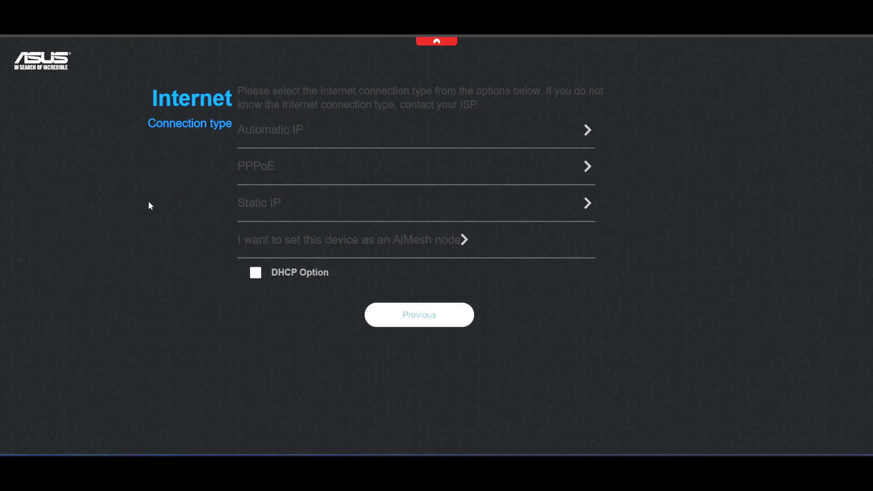
{"action": "left_click", "coordinate": [293, 172]}
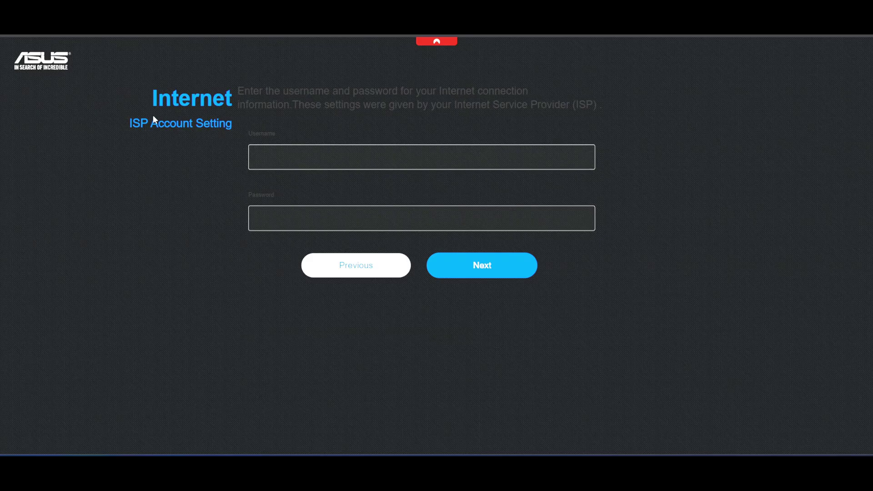
{"action": "left_click", "coordinate": [363, 260]}
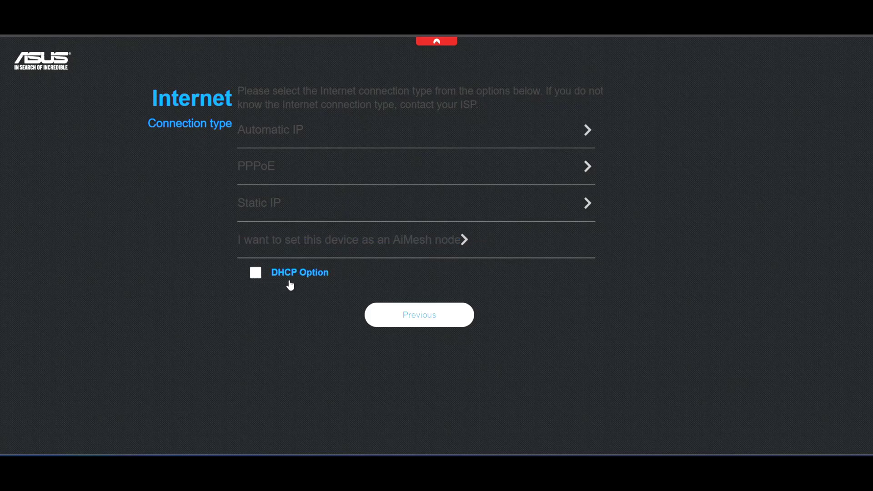
Use Automatic IP, then create separate SSIDs OrionRobotics and OrionRobotics_5G, each with its own password
{"action": "left_click", "coordinate": [264, 127]}
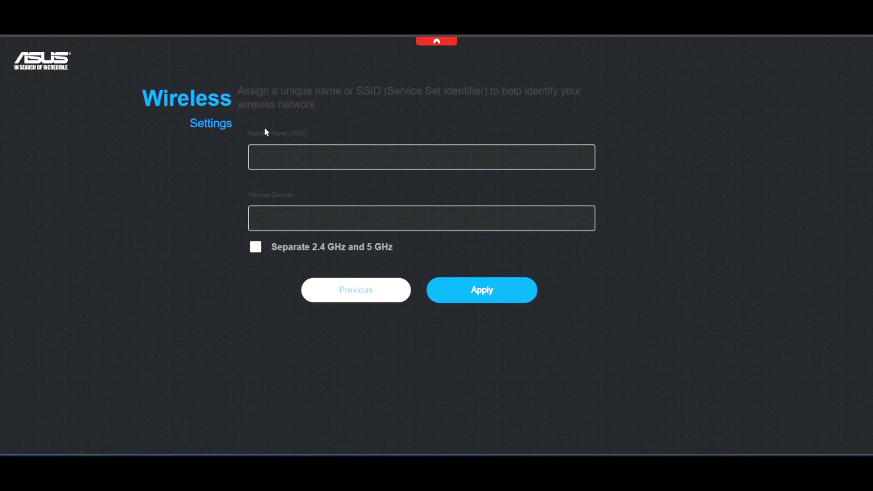
{"action": "left_click", "coordinate": [338, 160]}
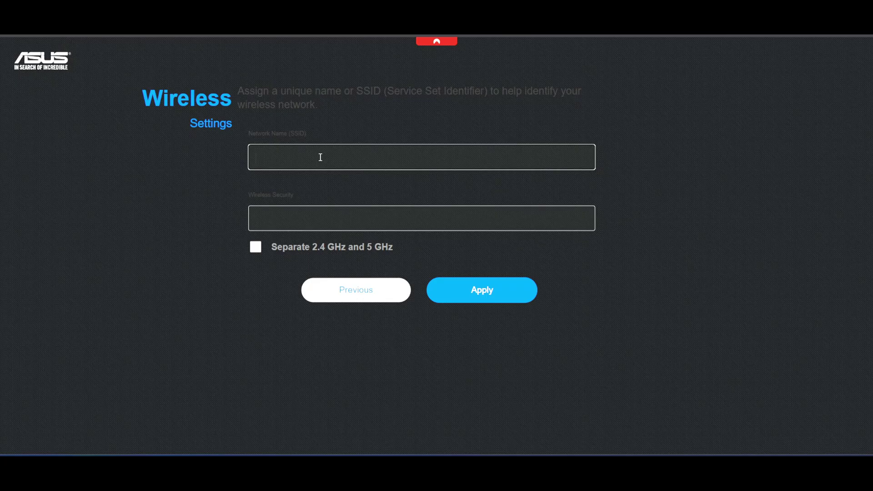
{"action": "left_click", "coordinate": [256, 247]}
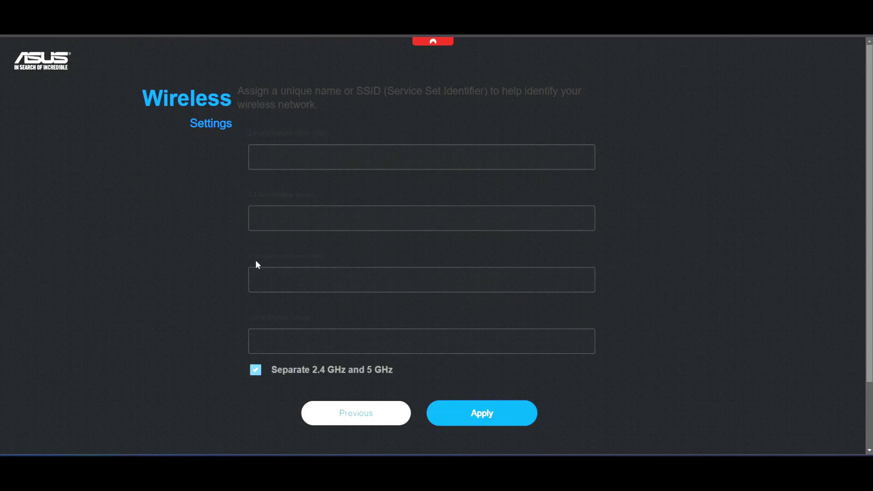
{"action": "left_click", "coordinate": [275, 162]}
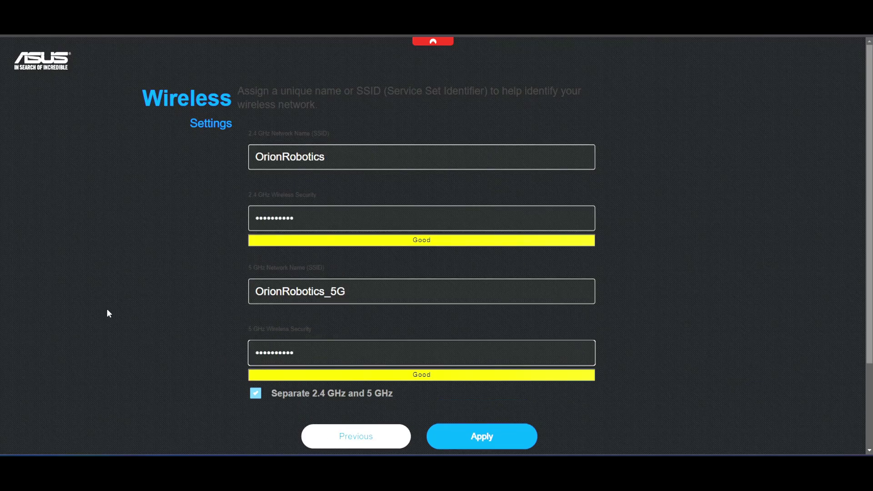
{"action": "left_click", "coordinate": [132, 219]}
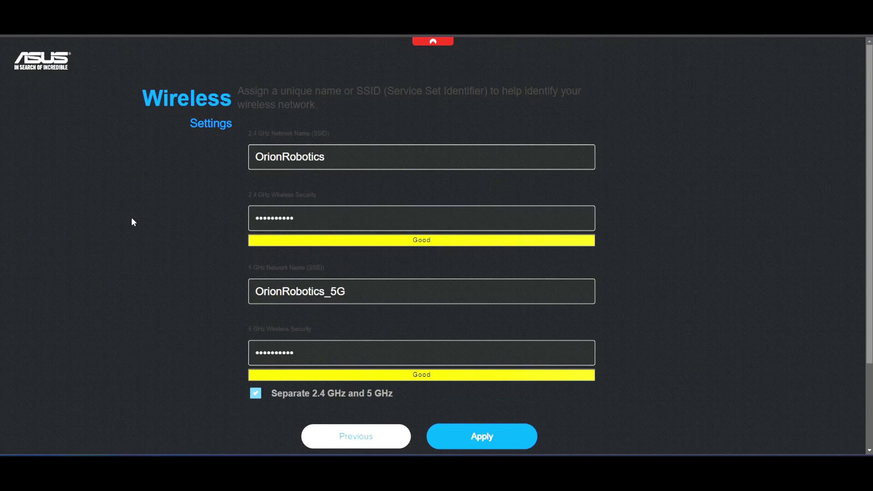
Apply the wireless settings, then set the router login name and a confirmed admin password
{"action": "left_click", "coordinate": [474, 440]}
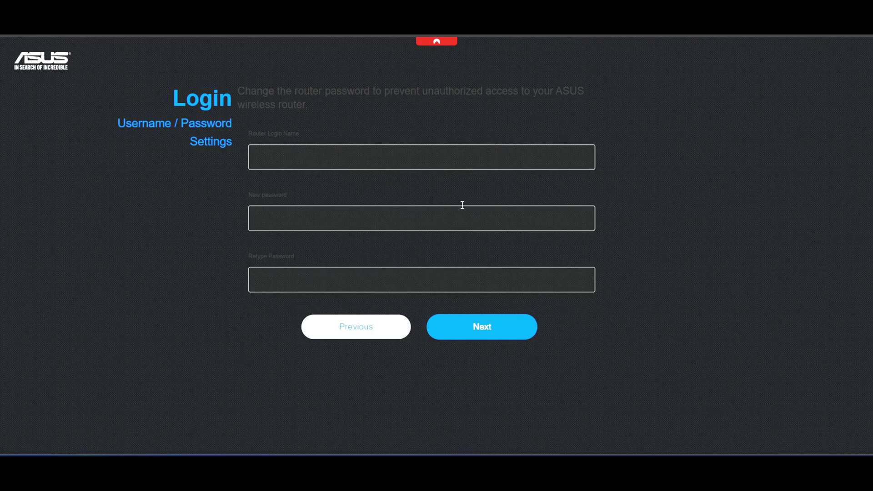
{"action": "left_click", "coordinate": [347, 157]}
{"action": "type", "text": "AsusPRO"}
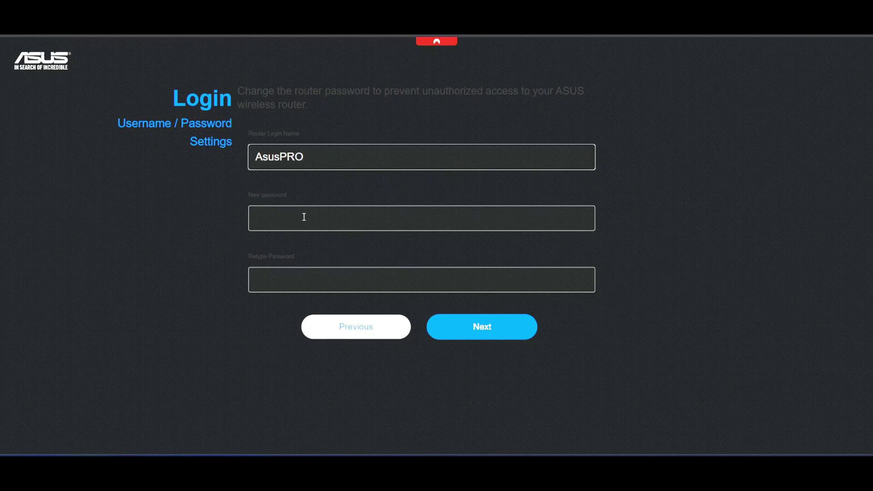
{"action": "left_click", "coordinate": [303, 217]}
{"action": "key", "text": "ctrl+v"}
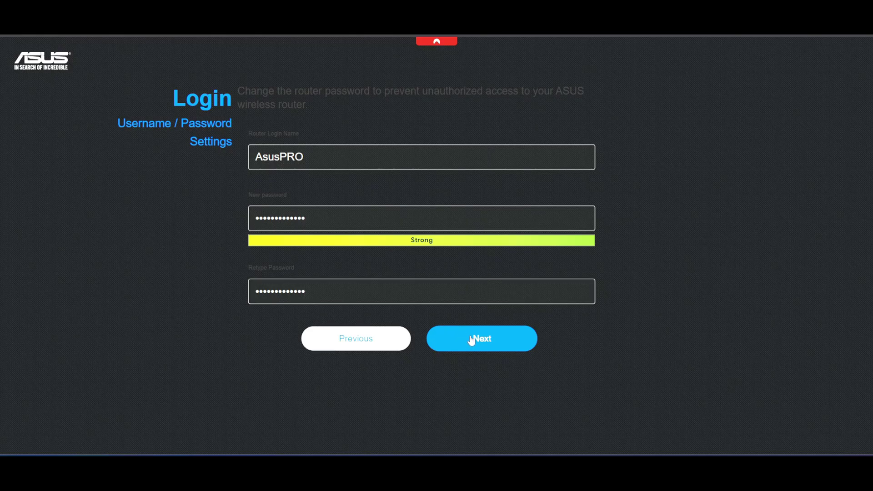
{"action": "left_click", "coordinate": [471, 340]}
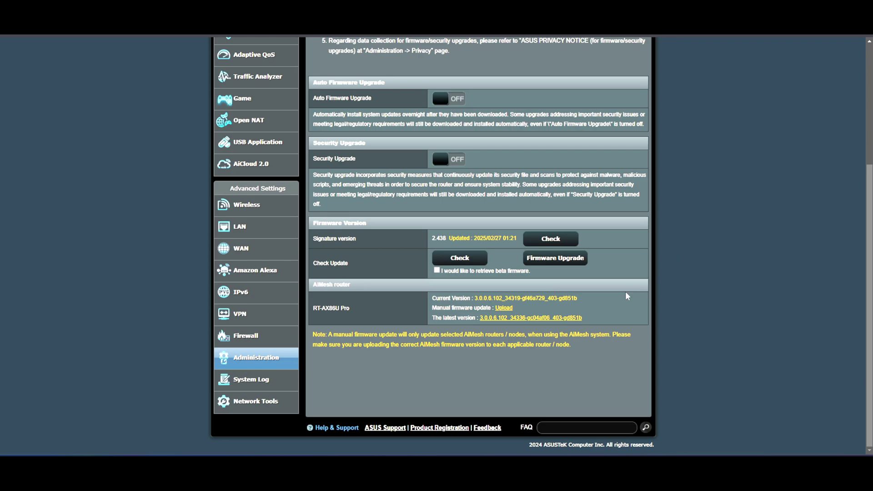
Install the newer firmware 3.0.0.6.102_34336 over the current 3.0.0.6.102_34319
{"action": "left_click_drag", "start_coordinate": [510, 237], "coordinate": [471, 242]}
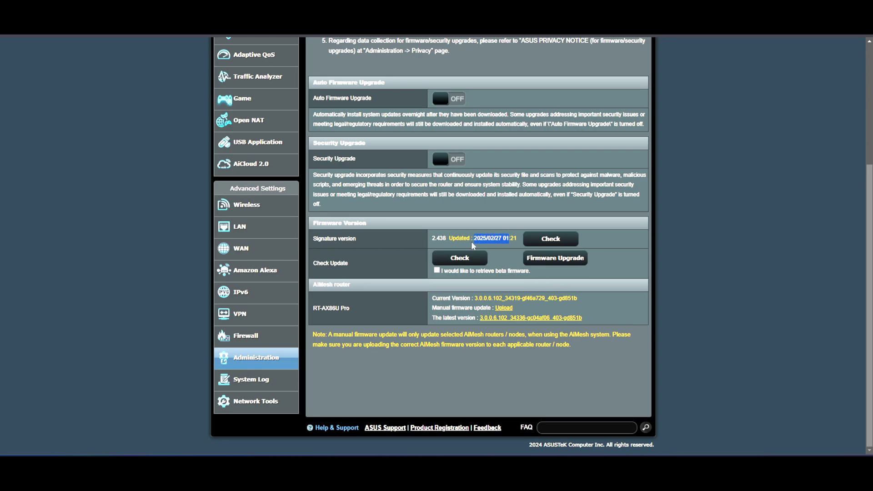
{"action": "left_click", "coordinate": [498, 255]}
{"action": "left_click", "coordinate": [548, 260]}
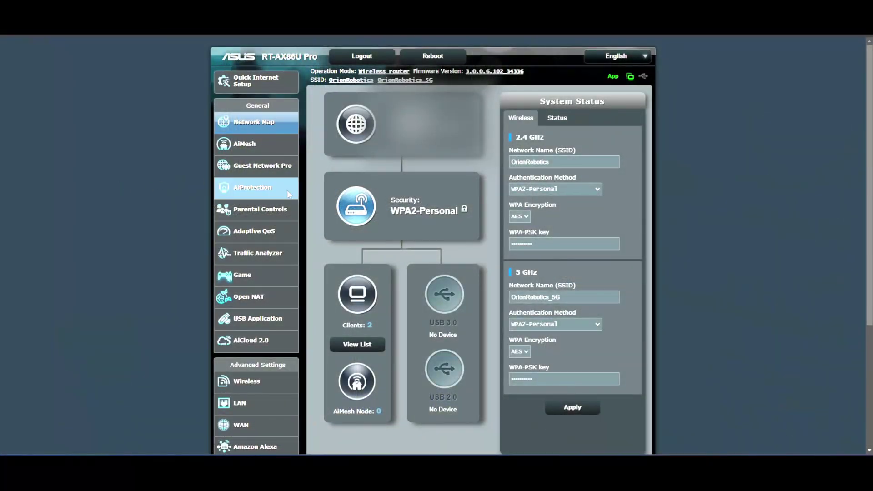
Open AiProtection and run the router security assessment
{"action": "left_click", "coordinate": [248, 188]}
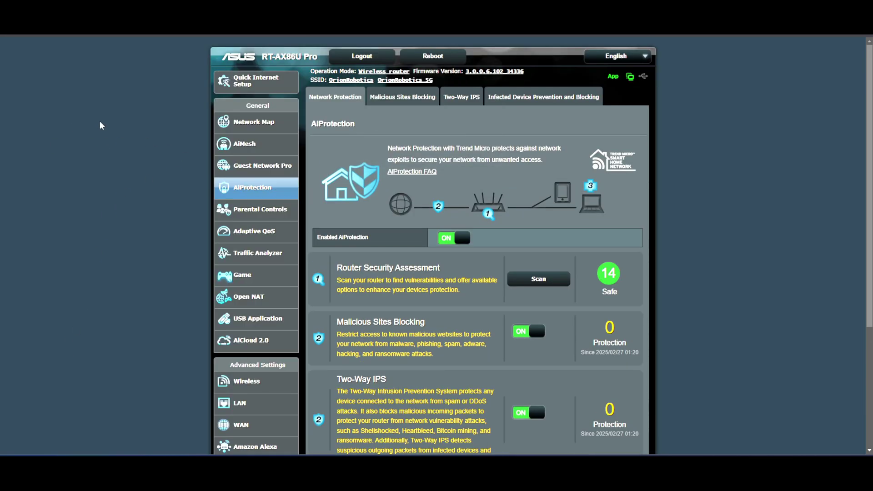
{"action": "scroll", "coordinate": [108, 117], "scroll_direction": "down", "scroll_amount": 3}
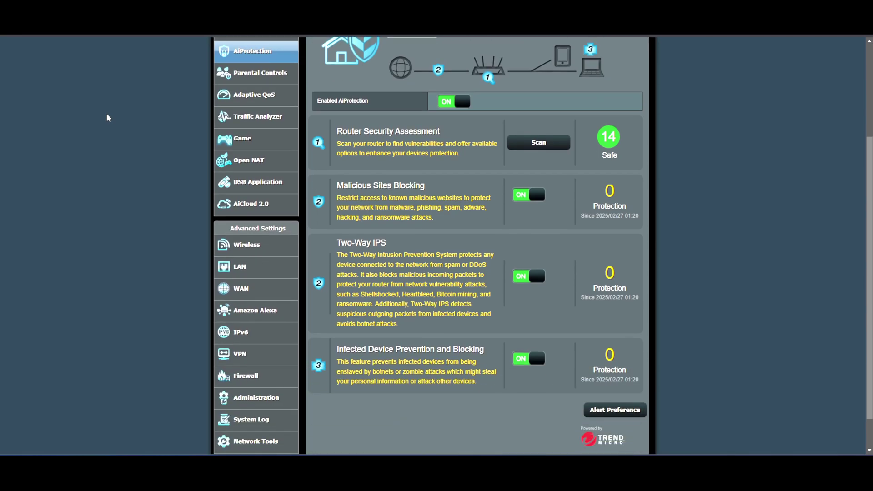
{"action": "scroll", "coordinate": [109, 118], "scroll_direction": "up", "scroll_amount": 1}
{"action": "left_click", "coordinate": [545, 189]}
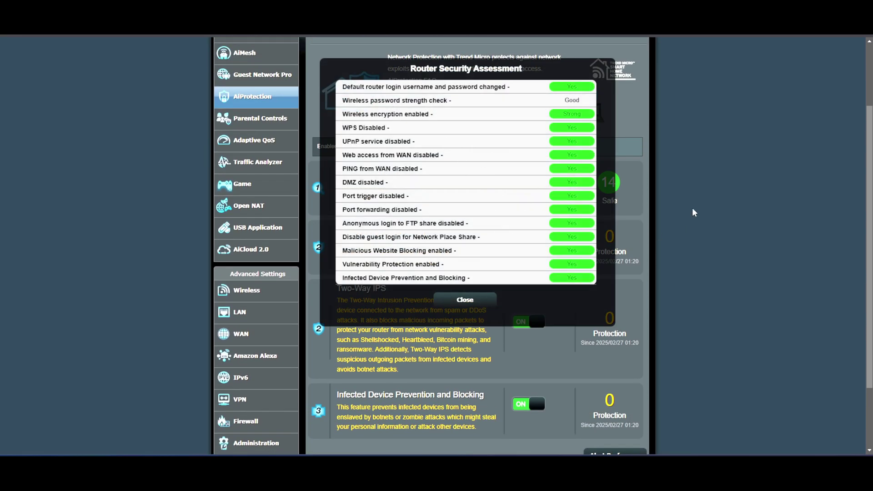
{"action": "left_click", "coordinate": [464, 300]}
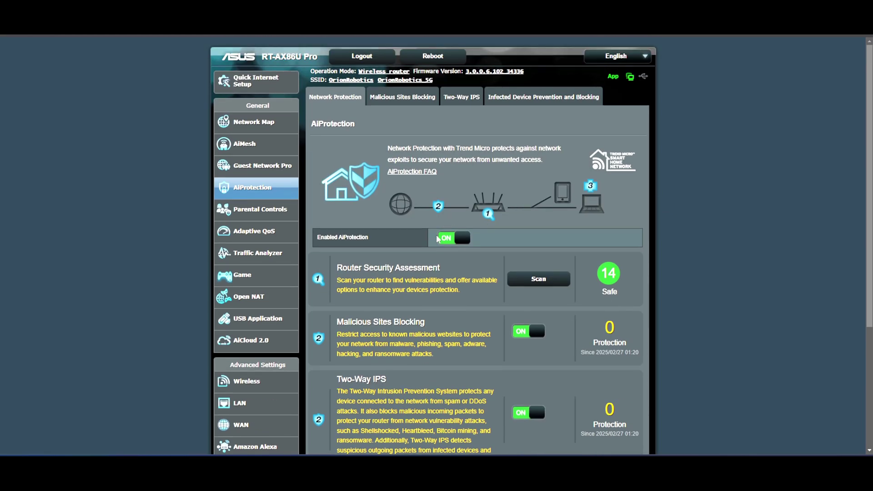
Review the Malicious Sites Blocking, Two-Way IPS and Infected Device Prevention tabs, then return to the overview
{"action": "left_click", "coordinate": [397, 100]}
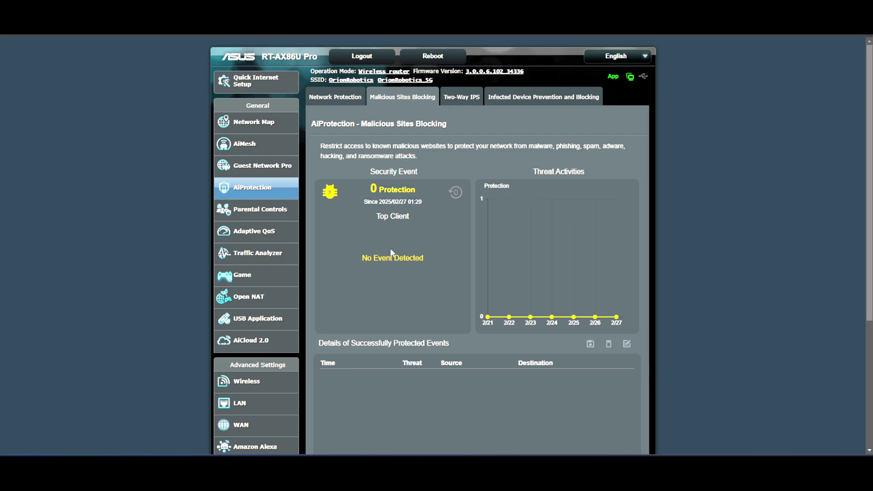
{"action": "left_click", "coordinate": [461, 99]}
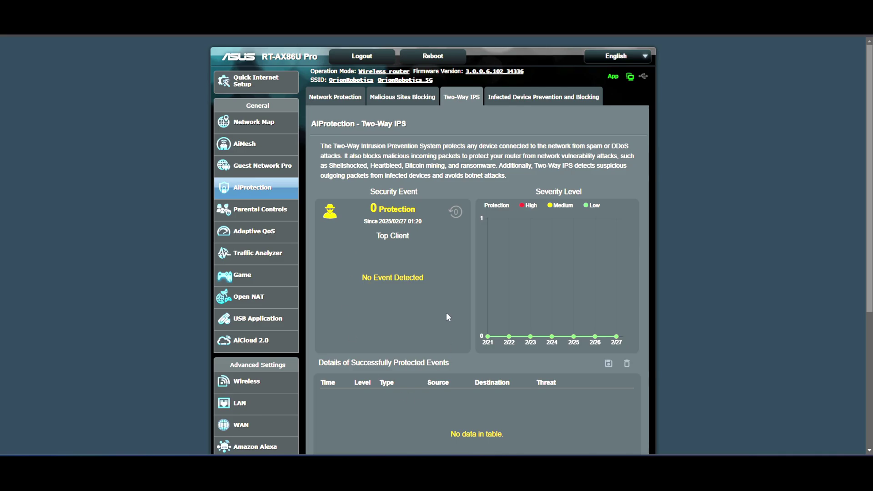
{"action": "scroll", "coordinate": [421, 277], "scroll_direction": "down", "scroll_amount": 5}
{"action": "scroll", "coordinate": [420, 277], "scroll_direction": "up", "scroll_amount": 5}
{"action": "left_click", "coordinate": [523, 97]}
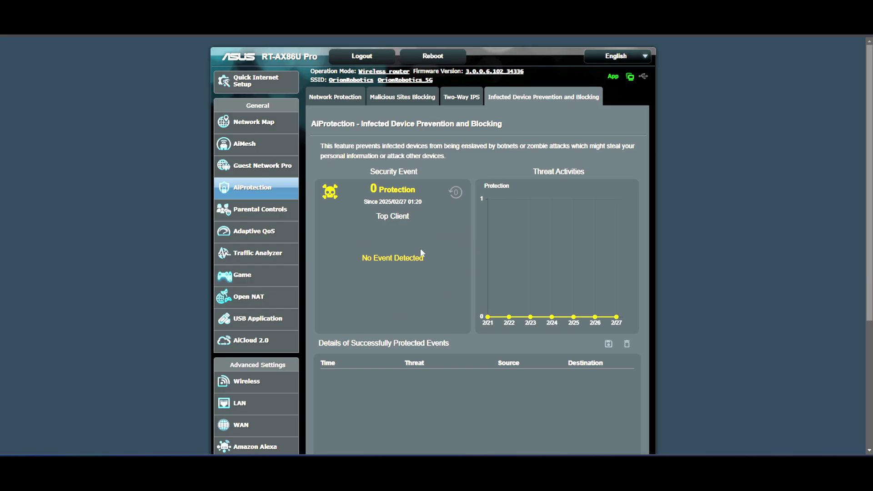
{"action": "left_click", "coordinate": [335, 97]}
{"action": "scroll", "coordinate": [372, 177], "scroll_direction": "down", "scroll_amount": 4}
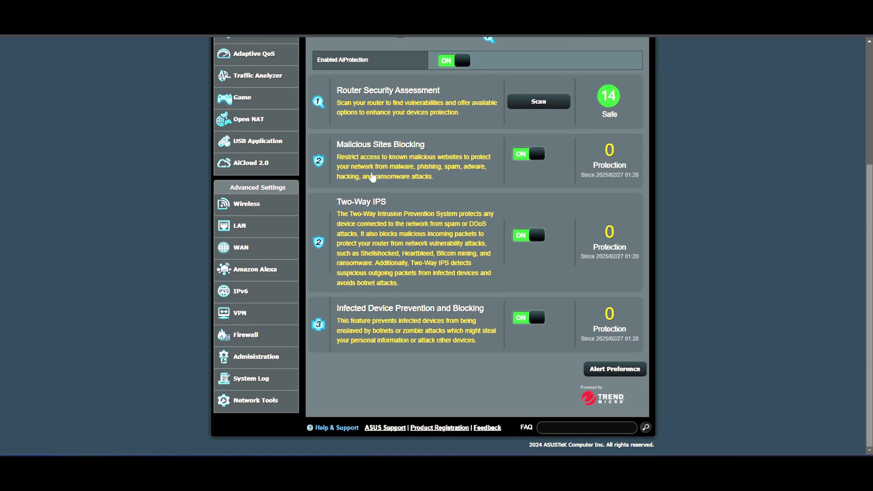
{"action": "scroll", "coordinate": [372, 178], "scroll_direction": "up", "scroll_amount": 4}
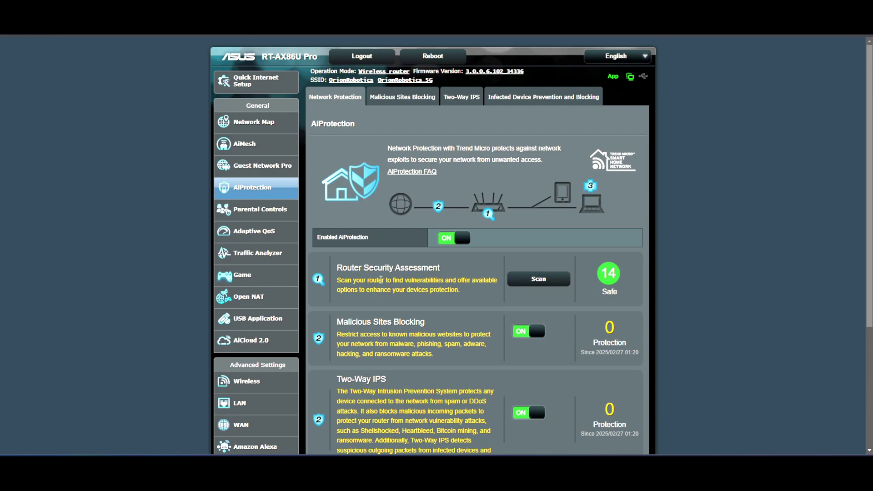
Look at the Adaptive QoS configuration page, leaving QoS off, then go to the Game page
{"action": "left_click", "coordinate": [257, 231]}
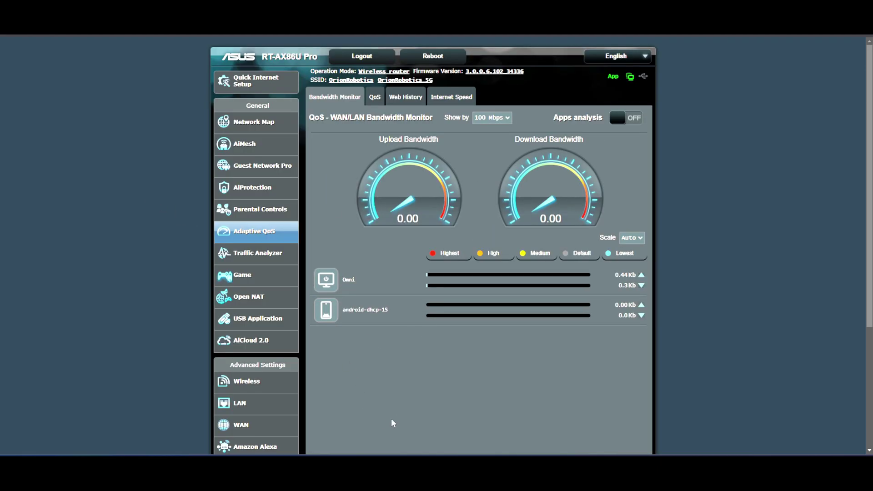
{"action": "left_click", "coordinate": [375, 97]}
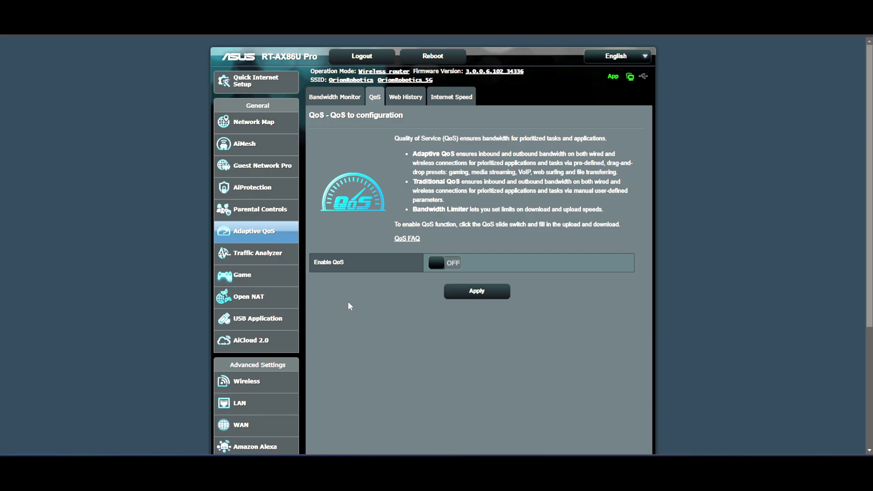
{"action": "left_click", "coordinate": [244, 277]}
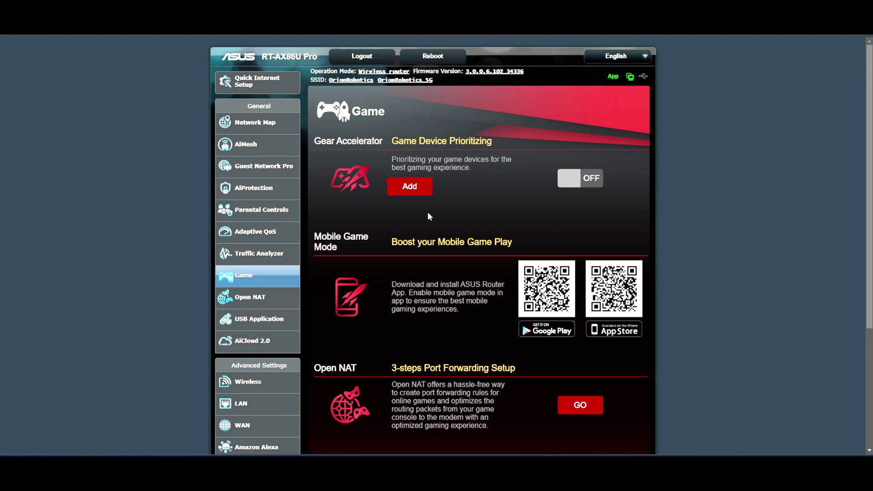
Switch Game Device Prioritizing on, then browse Open NAT's Game Profile list, including Battlefield V and CS GO
{"action": "left_click", "coordinate": [576, 178]}
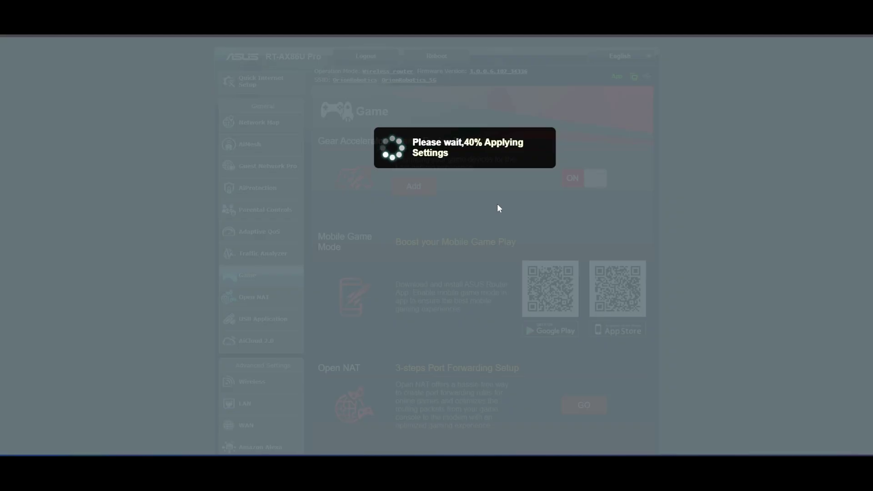
{"action": "scroll", "coordinate": [244, 209], "scroll_direction": "down", "scroll_amount": 2}
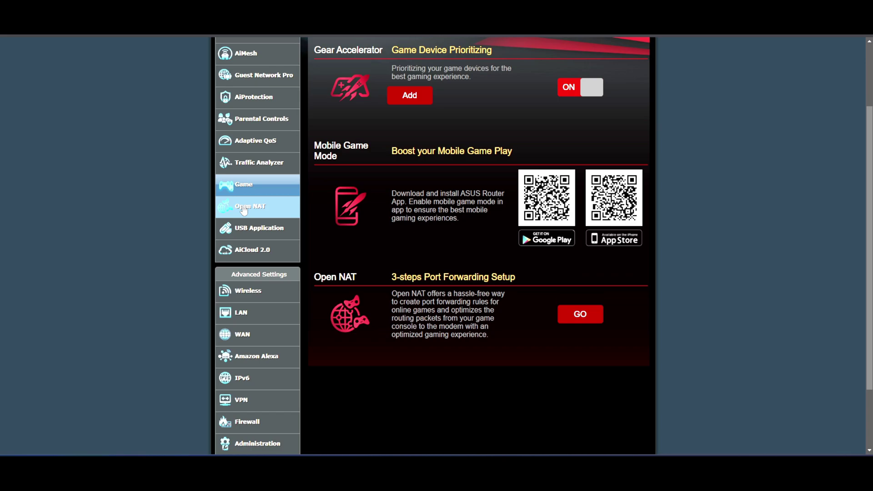
{"action": "left_click", "coordinate": [243, 209]}
{"action": "scroll", "coordinate": [350, 245], "scroll_direction": "down", "scroll_amount": 3}
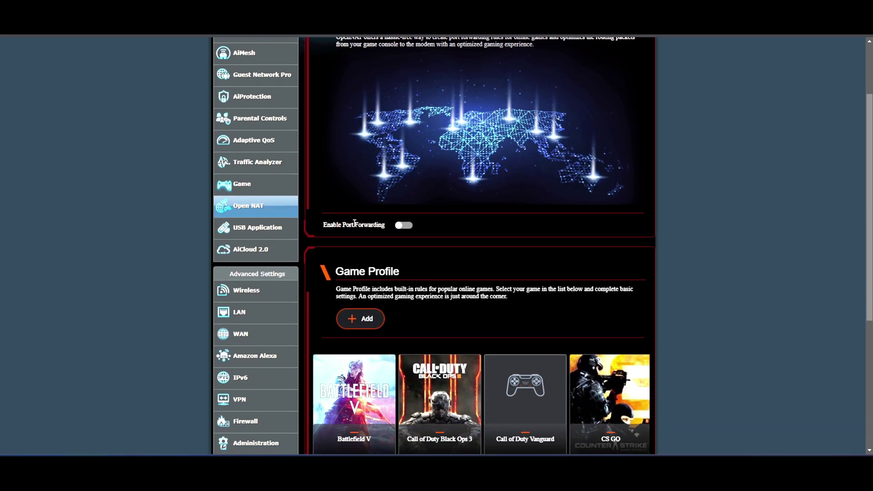
{"action": "scroll", "coordinate": [426, 261], "scroll_direction": "down", "scroll_amount": 3}
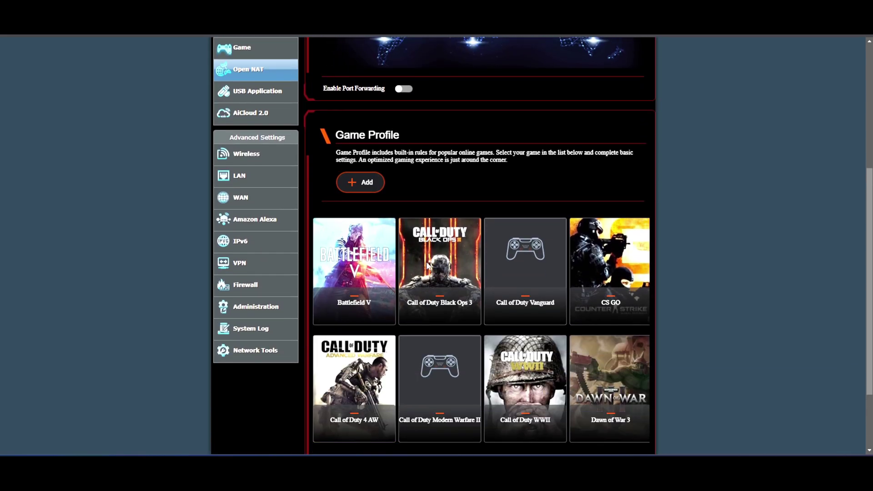
{"action": "scroll", "coordinate": [426, 261], "scroll_direction": "down", "scroll_amount": 2}
{"action": "scroll", "coordinate": [420, 259], "scroll_direction": "up", "scroll_amount": 5}
{"action": "scroll", "coordinate": [420, 258], "scroll_direction": "up", "scroll_amount": 2}
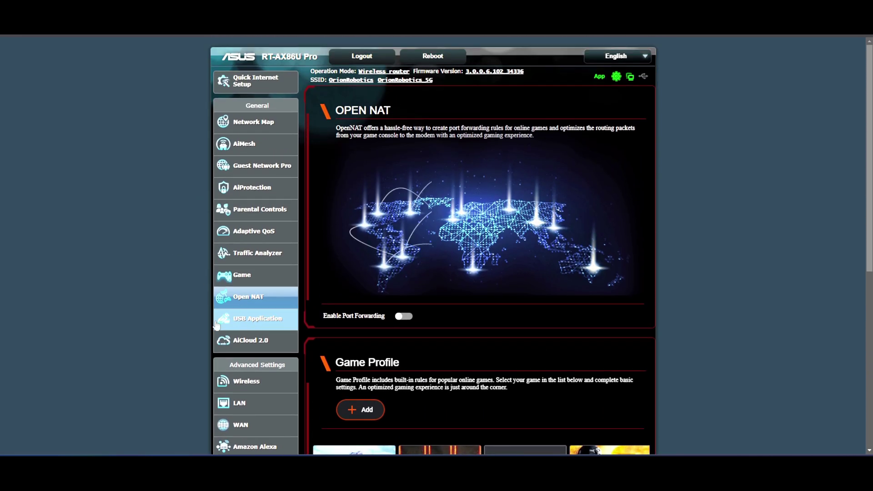
{"action": "scroll", "coordinate": [164, 273], "scroll_direction": "down", "scroll_amount": 4}
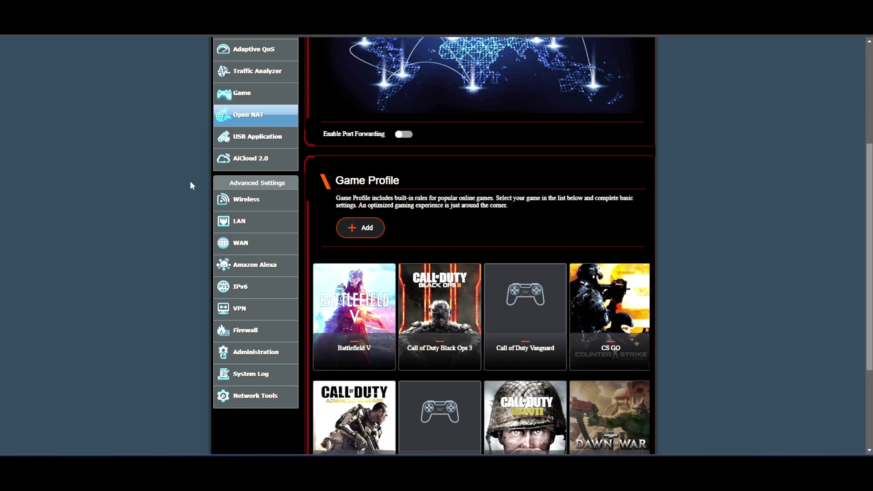
{"action": "scroll", "coordinate": [164, 181], "scroll_direction": "down", "scroll_amount": 1}
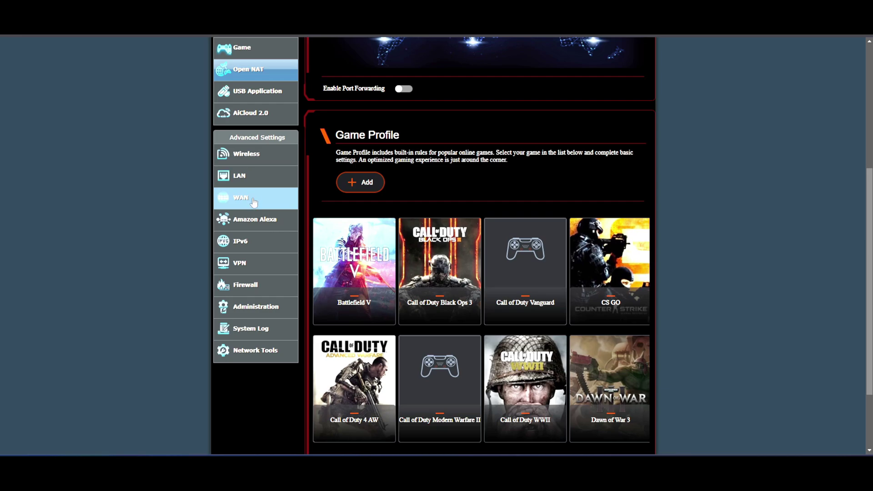
Switch on the WireGuard VPN server on the VPN Server page
{"action": "left_click", "coordinate": [244, 268]}
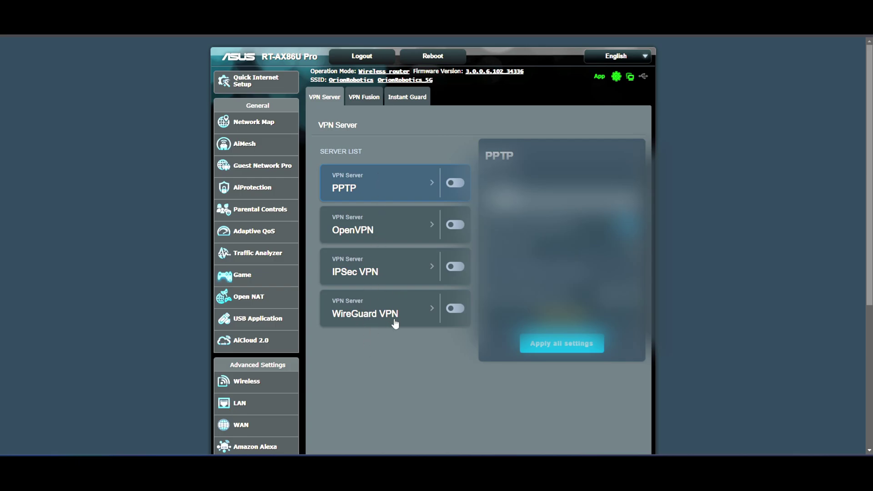
{"action": "left_click", "coordinate": [456, 309]}
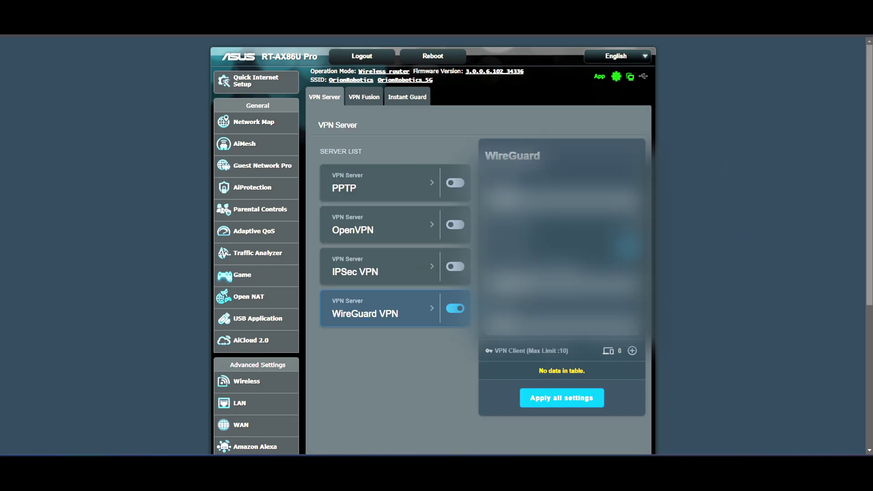
Load Speedtest by Ookla in a new tab from the 'sp' address-bar suggestion
{"action": "key", "text": "ctrl+t"}
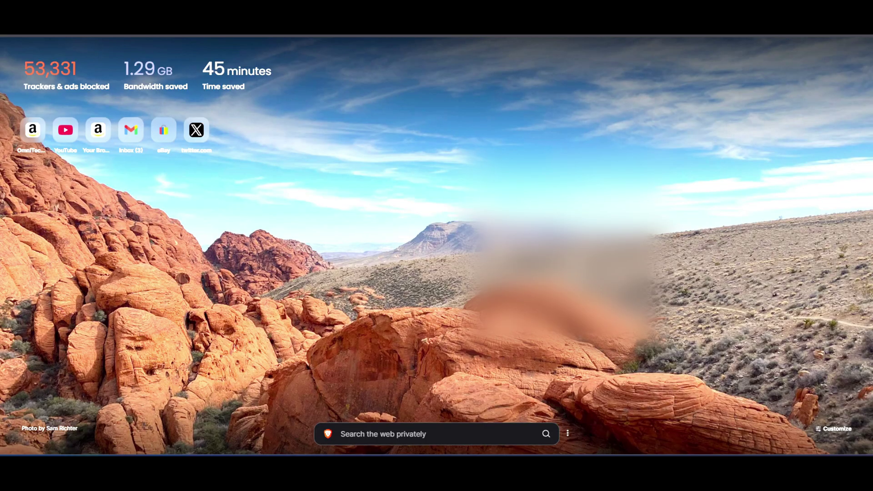
{"action": "type", "text": "sp"}
{"action": "key", "text": "Return"}
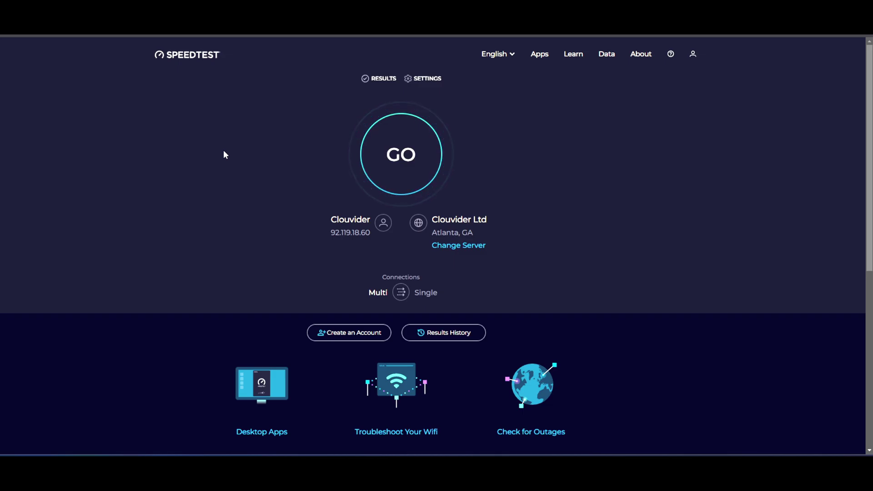
Run the speed test on the Atlanta server, getting 315.28 Mbps download and 8 ms ping
{"action": "key", "text": "Return"}
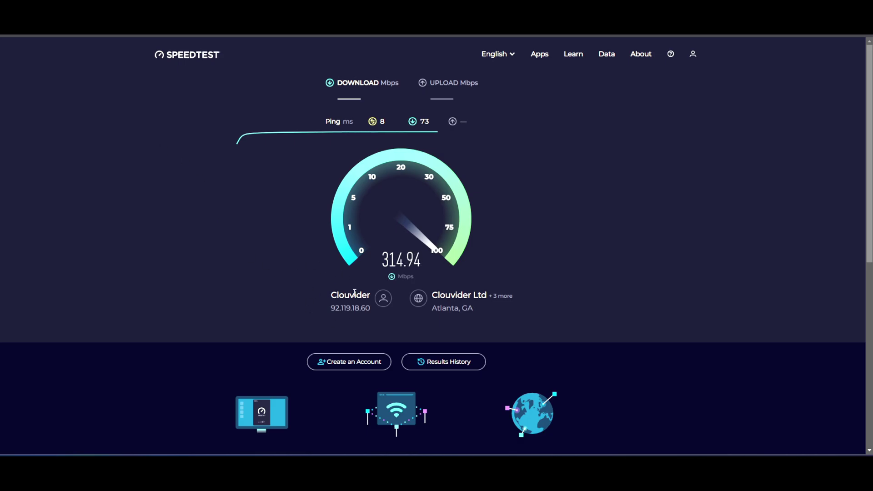
{"action": "left_click_drag", "start_coordinate": [329, 307], "coordinate": [374, 309]}
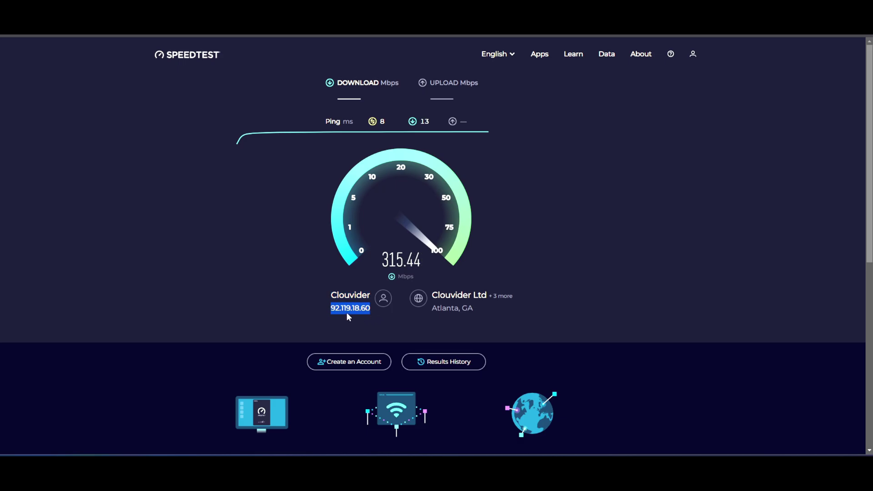
{"action": "left_click", "coordinate": [326, 307]}
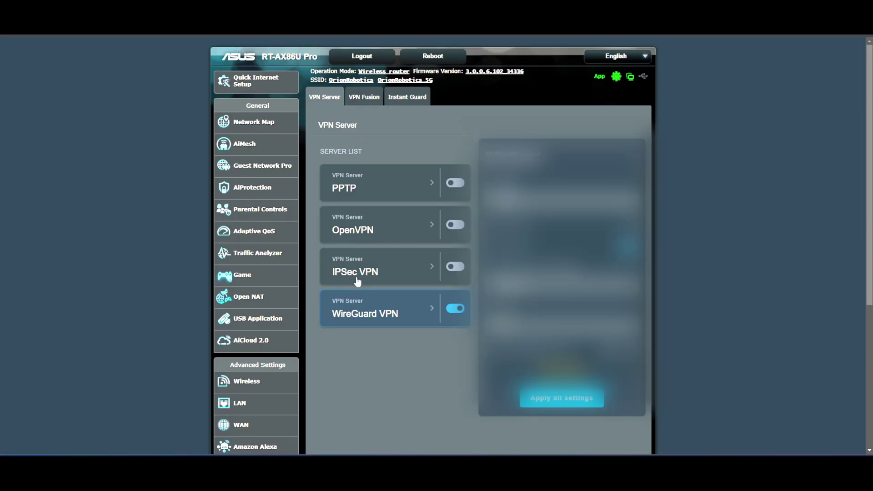
Review the IPSec and WireGuard VPN server settings, then open VPN Fusion with Internet Connection as default
{"action": "left_click", "coordinate": [356, 275]}
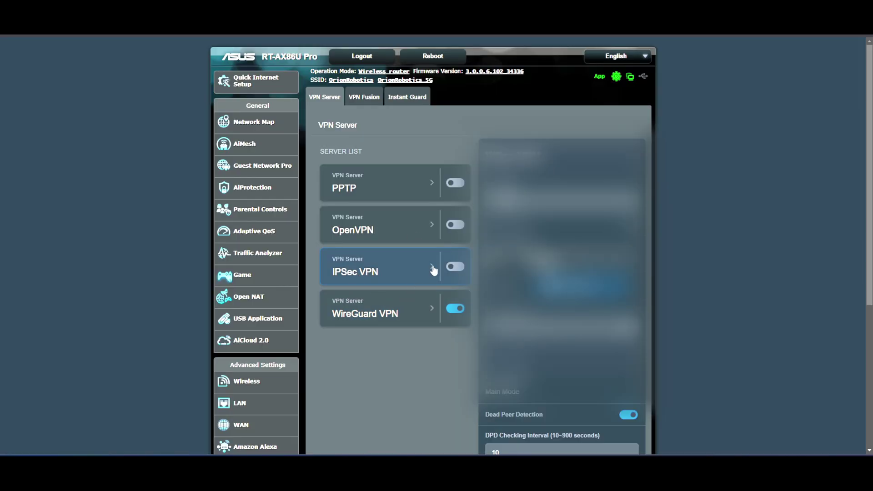
{"action": "left_click", "coordinate": [363, 311]}
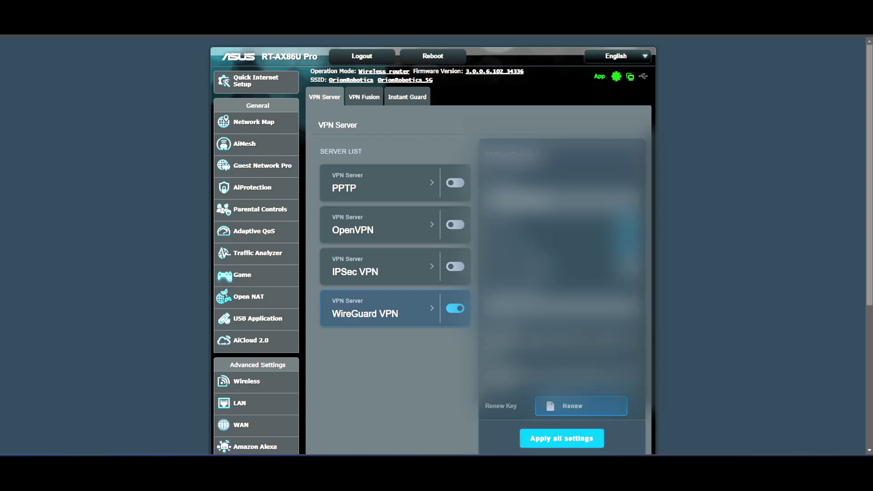
{"action": "scroll", "coordinate": [541, 245], "scroll_direction": "down", "scroll_amount": 1}
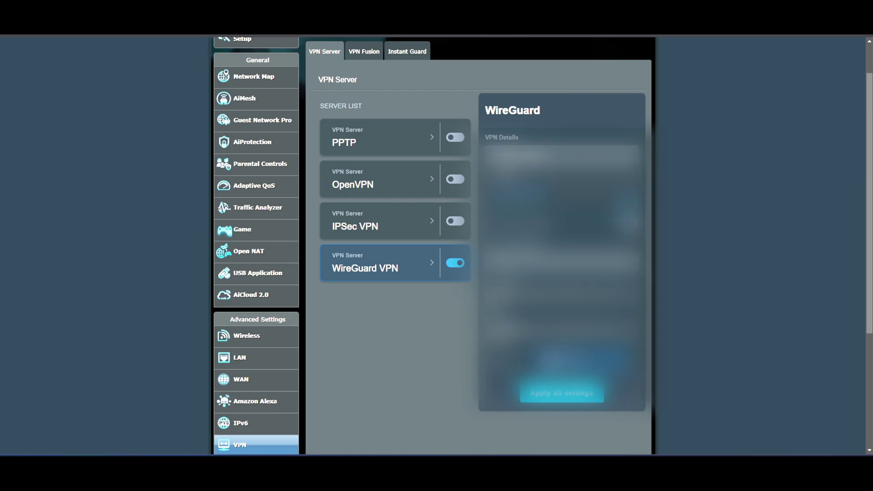
{"action": "scroll", "coordinate": [383, 318], "scroll_direction": "up", "scroll_amount": 1}
{"action": "left_click", "coordinate": [357, 98]}
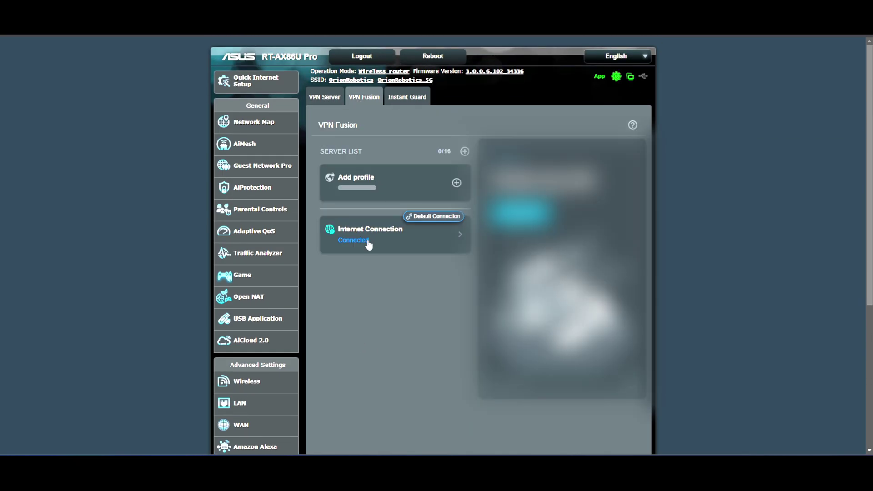
{"action": "left_click", "coordinate": [395, 173]}
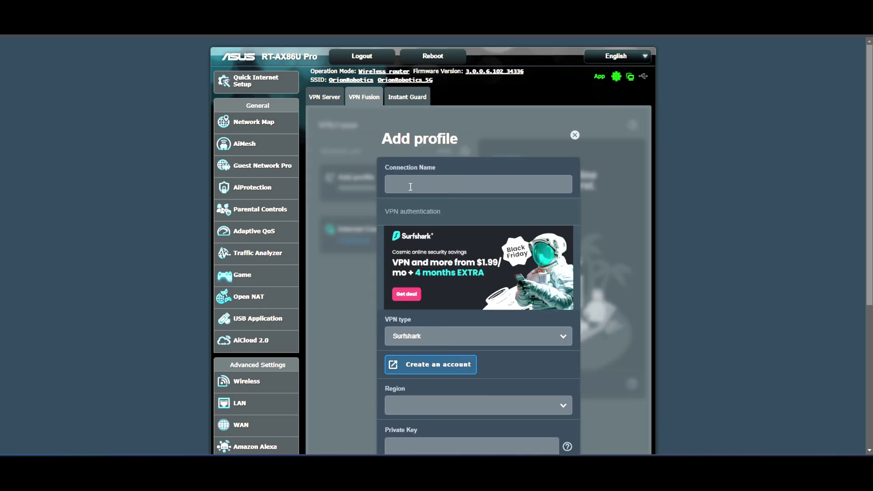
{"action": "left_click", "coordinate": [448, 183]}
{"action": "scroll", "coordinate": [350, 193], "scroll_direction": "down", "scroll_amount": 2}
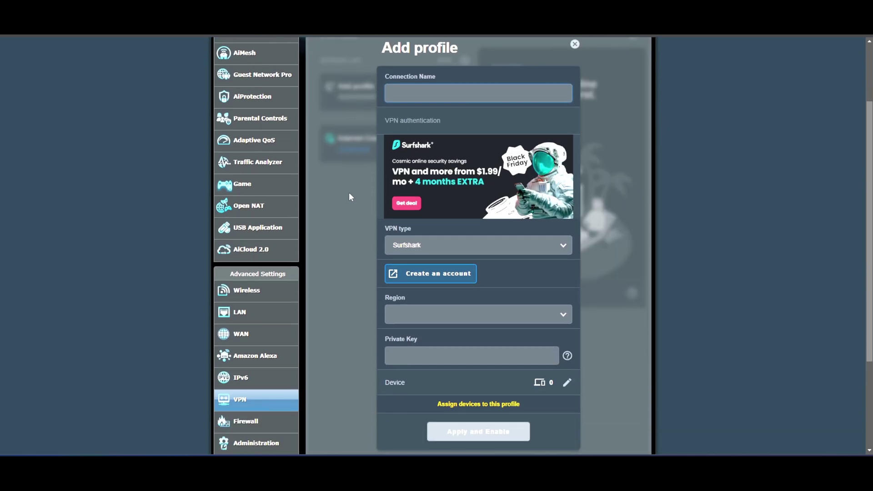
{"action": "left_click", "coordinate": [468, 251]}
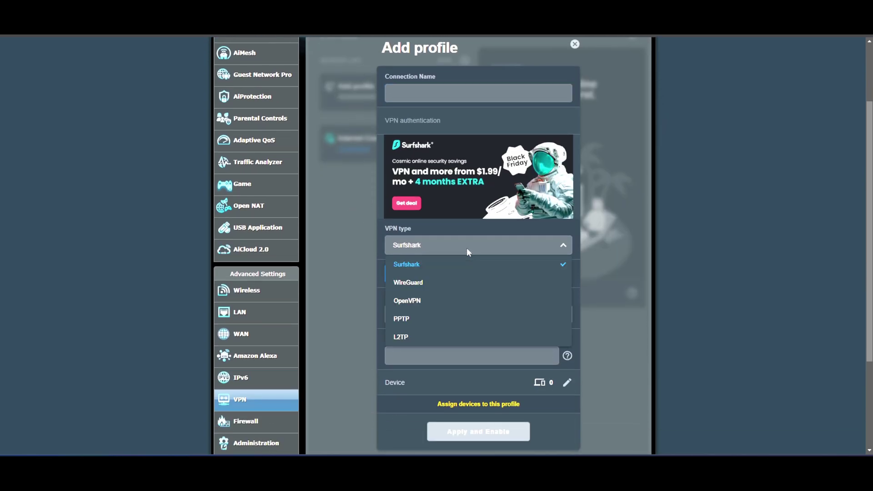
{"action": "scroll", "coordinate": [430, 282], "scroll_direction": "down", "scroll_amount": 3}
{"action": "left_click", "coordinate": [353, 234]}
{"action": "scroll", "coordinate": [353, 236], "scroll_direction": "up", "scroll_amount": 2}
{"action": "left_click", "coordinate": [439, 202]}
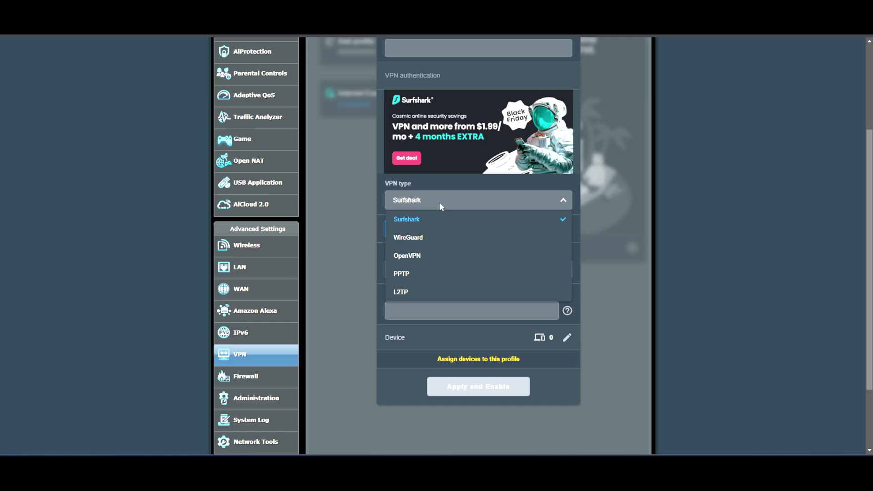
{"action": "left_click", "coordinate": [422, 254]}
{"action": "scroll", "coordinate": [320, 190], "scroll_direction": "up", "scroll_amount": 2}
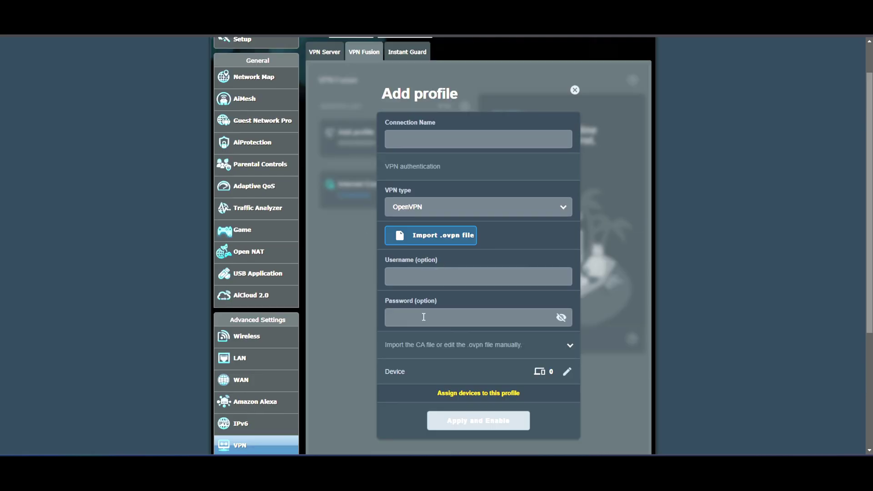
{"action": "scroll", "coordinate": [423, 317], "scroll_direction": "down", "scroll_amount": 1}
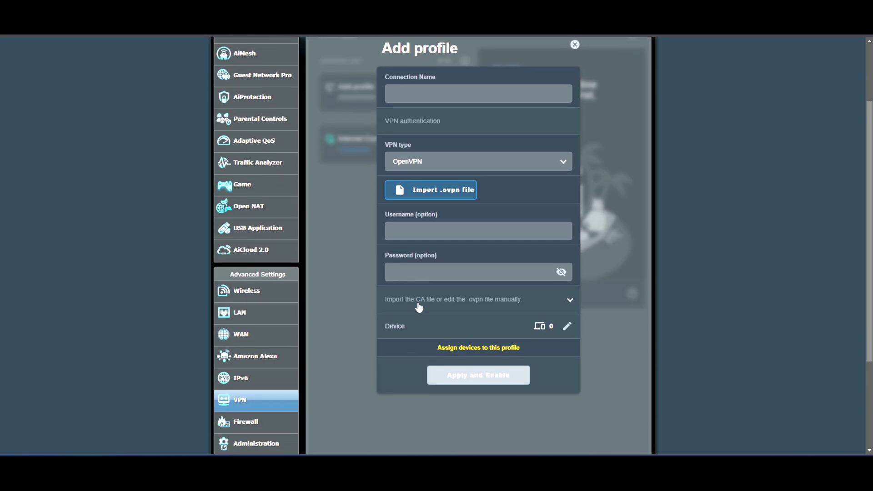
{"action": "left_click", "coordinate": [485, 305]}
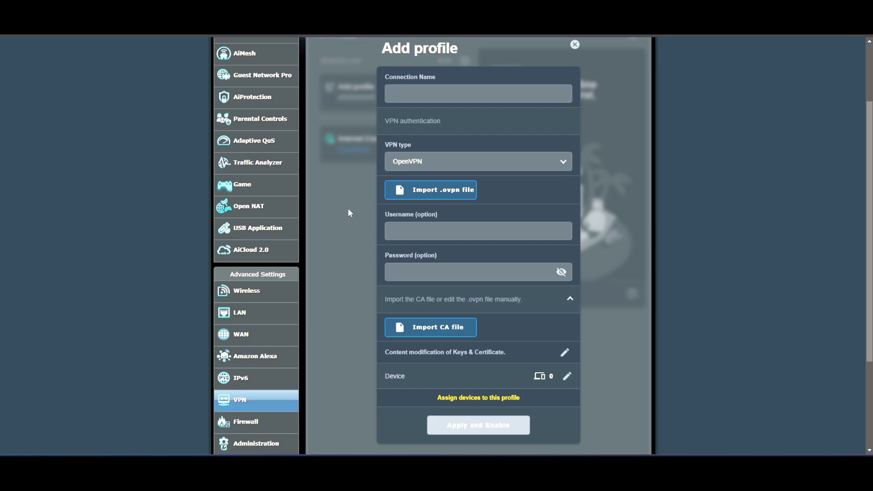
{"action": "scroll", "coordinate": [383, 254], "scroll_direction": "up", "scroll_amount": 2}
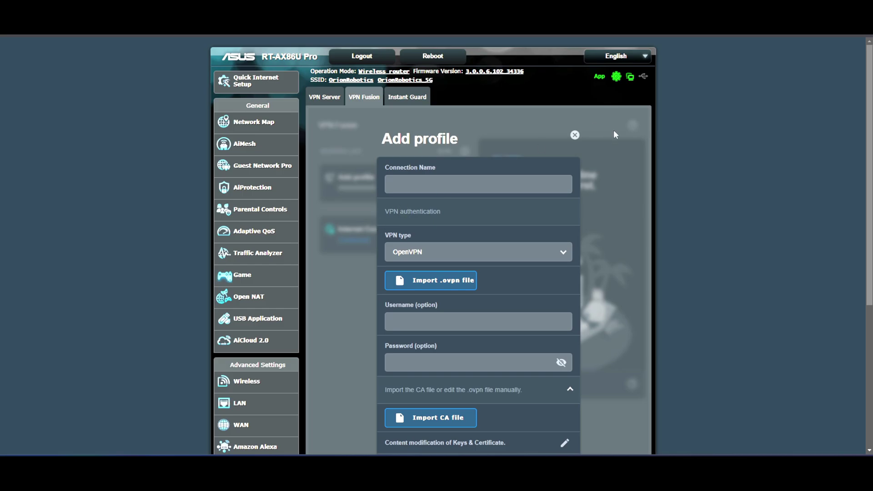
{"action": "left_click", "coordinate": [574, 136]}
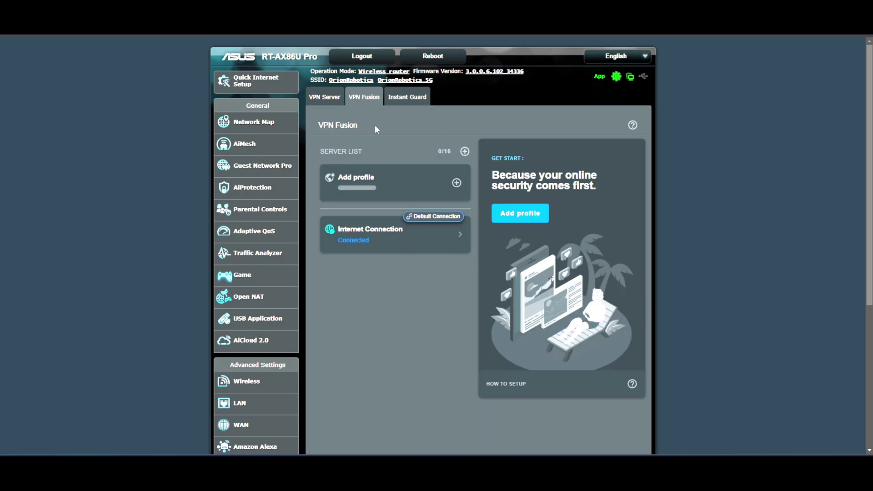
Turn Instant Guard on and go to the Firewall General settings
{"action": "left_click", "coordinate": [403, 96]}
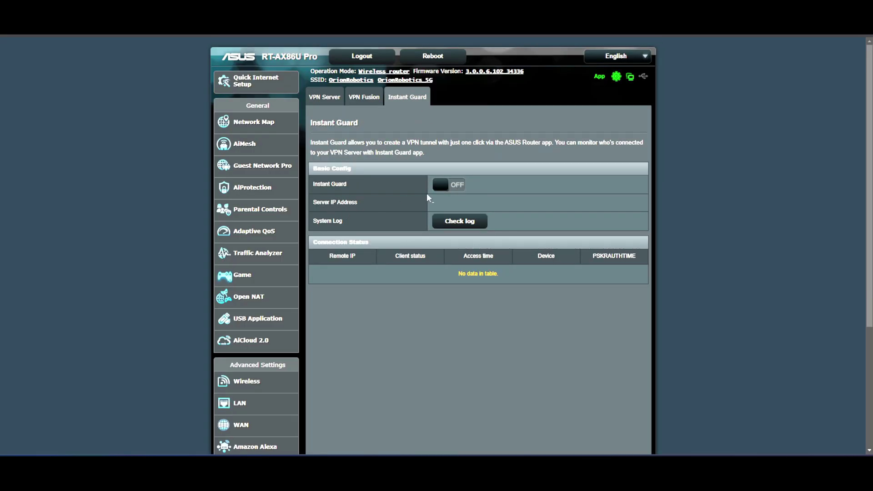
{"action": "left_click", "coordinate": [441, 184]}
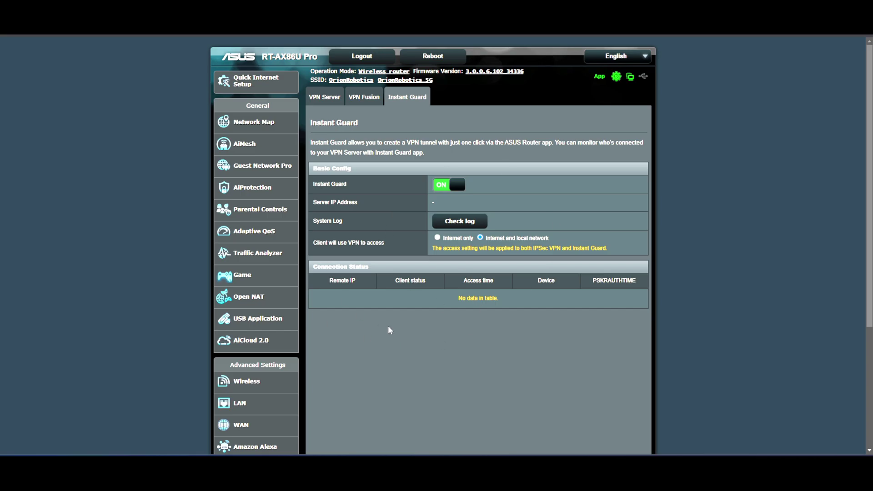
{"action": "scroll", "coordinate": [310, 323], "scroll_direction": "down", "scroll_amount": 3}
{"action": "scroll", "coordinate": [321, 315], "scroll_direction": "down", "scroll_amount": 2}
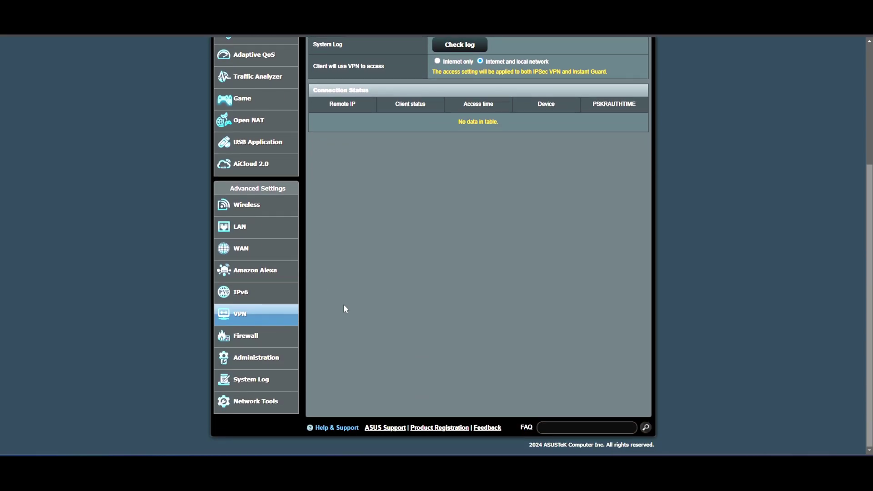
{"action": "left_click", "coordinate": [259, 338]}
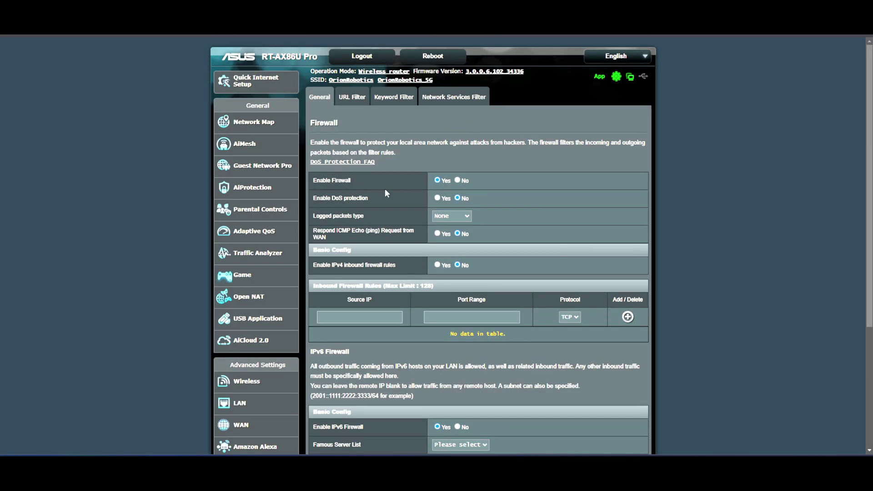
Set Enable DoS protection to Yes on the Firewall General page
{"action": "left_click", "coordinate": [339, 201]}
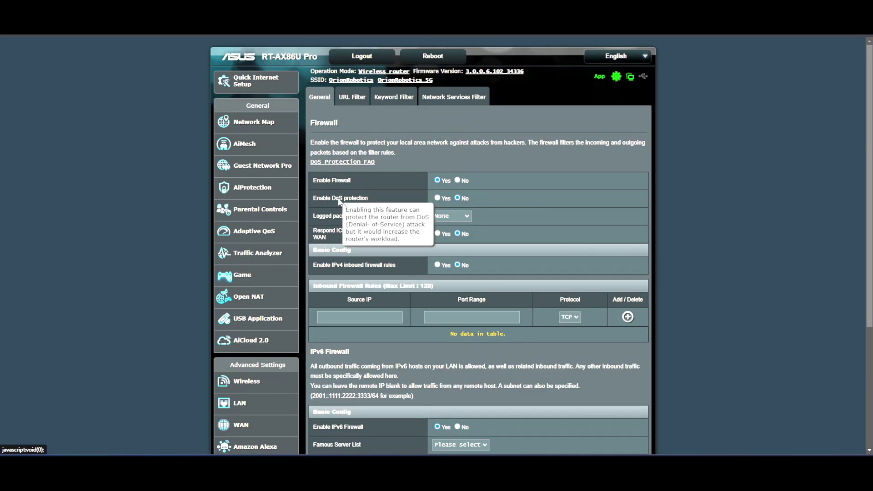
{"action": "left_click", "coordinate": [436, 198]}
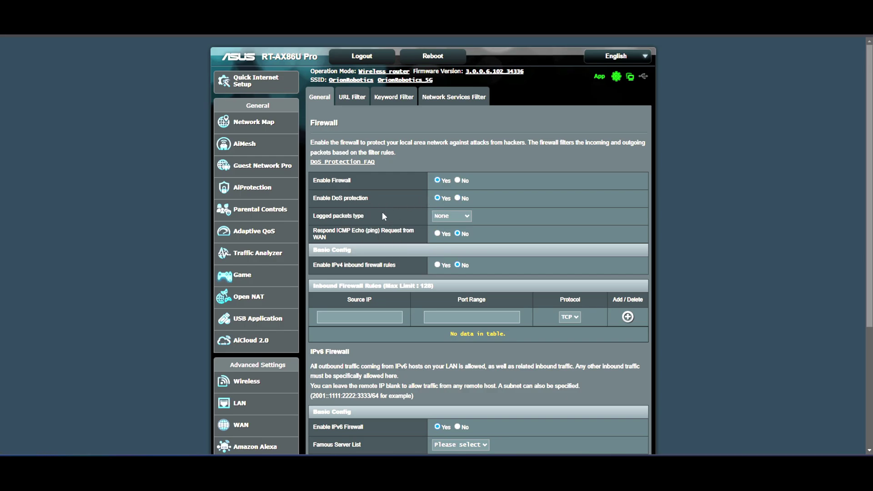
{"action": "scroll", "coordinate": [382, 214], "scroll_direction": "down", "scroll_amount": 1}
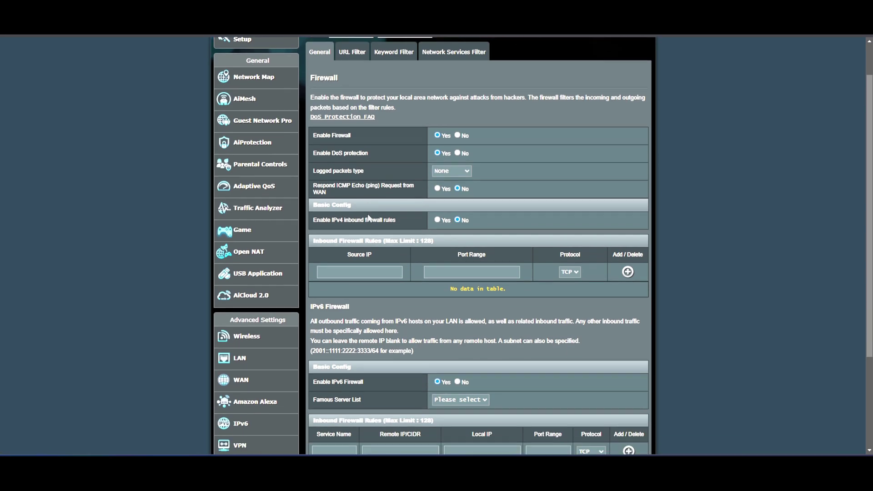
{"action": "left_click", "coordinate": [341, 186]}
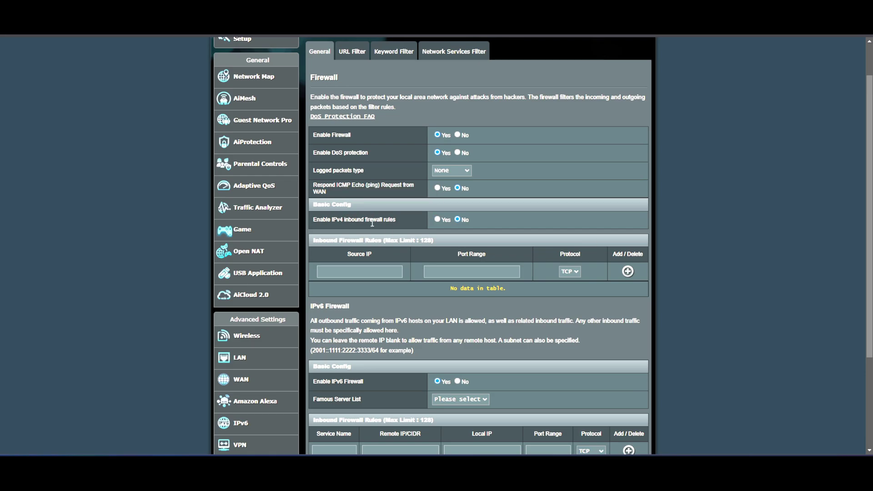
{"action": "scroll", "coordinate": [372, 224], "scroll_direction": "down", "scroll_amount": 4}
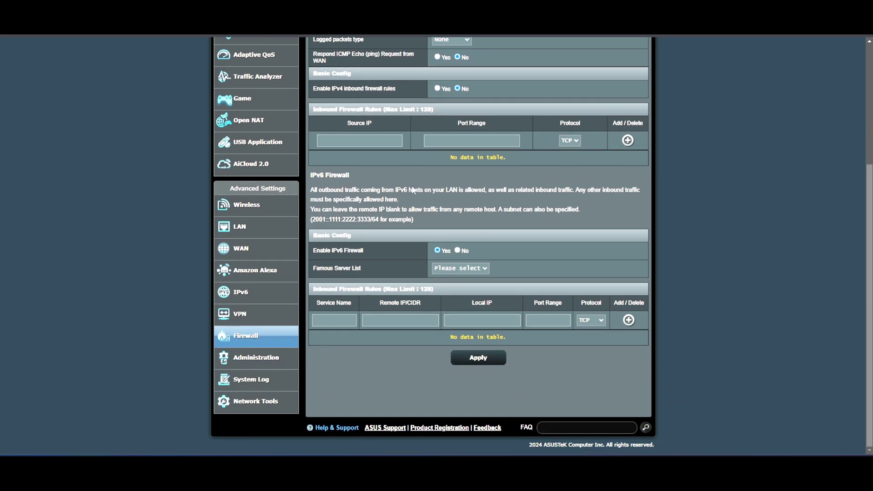
{"action": "scroll", "coordinate": [413, 190], "scroll_direction": "up", "scroll_amount": 4}
Look through the URL Filter, Keyword Filter and Network Services Filter pages
{"action": "left_click", "coordinate": [347, 99]}
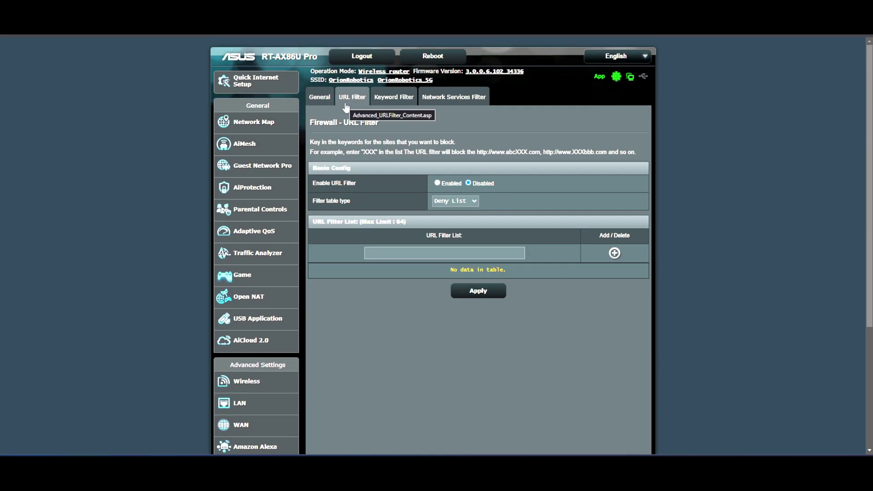
{"action": "left_click", "coordinate": [400, 100]}
{"action": "left_click", "coordinate": [454, 99]}
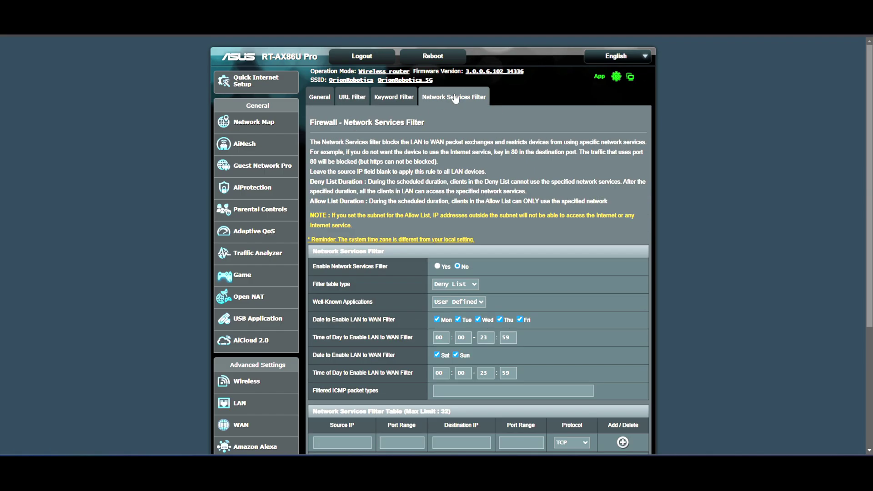
{"action": "scroll", "coordinate": [381, 183], "scroll_direction": "down", "scroll_amount": 3}
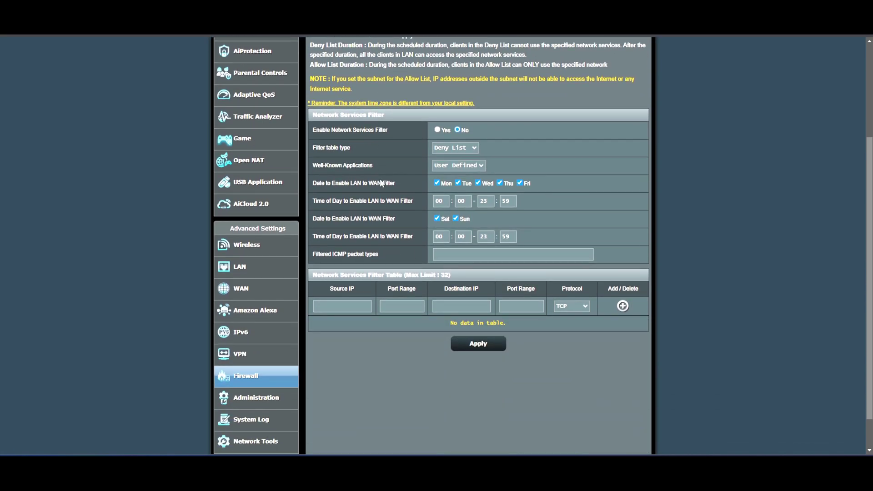
{"action": "scroll", "coordinate": [381, 183], "scroll_direction": "up", "scroll_amount": 3}
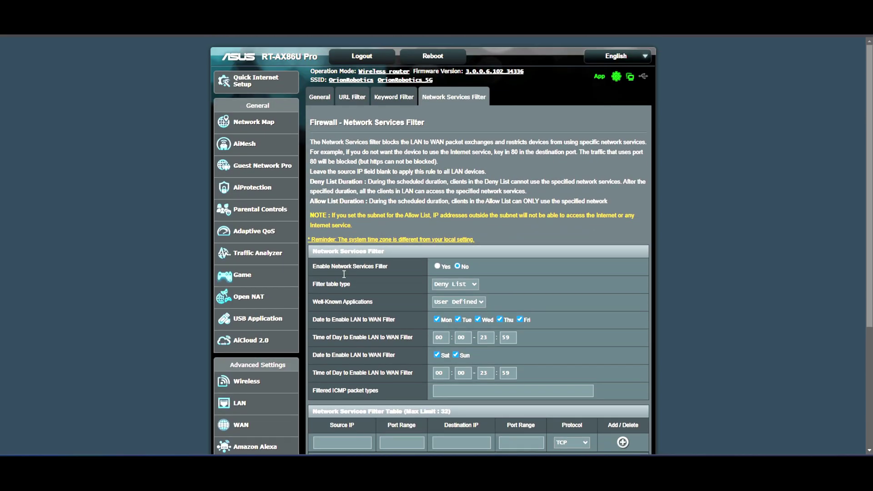
{"action": "scroll", "coordinate": [336, 304], "scroll_direction": "down", "scroll_amount": 3}
Go to Administration > System > Firmware Upgrade, where both automatic upgrades are off
{"action": "left_click", "coordinate": [245, 362]}
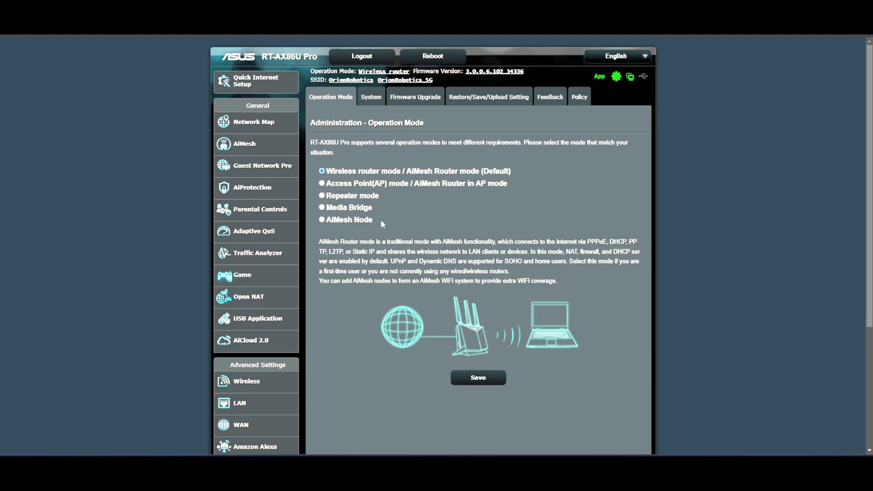
{"action": "left_click_drag", "start_coordinate": [386, 223], "coordinate": [333, 224]}
{"action": "left_click", "coordinate": [363, 230]}
{"action": "left_click", "coordinate": [600, 228]}
{"action": "left_click", "coordinate": [371, 96]}
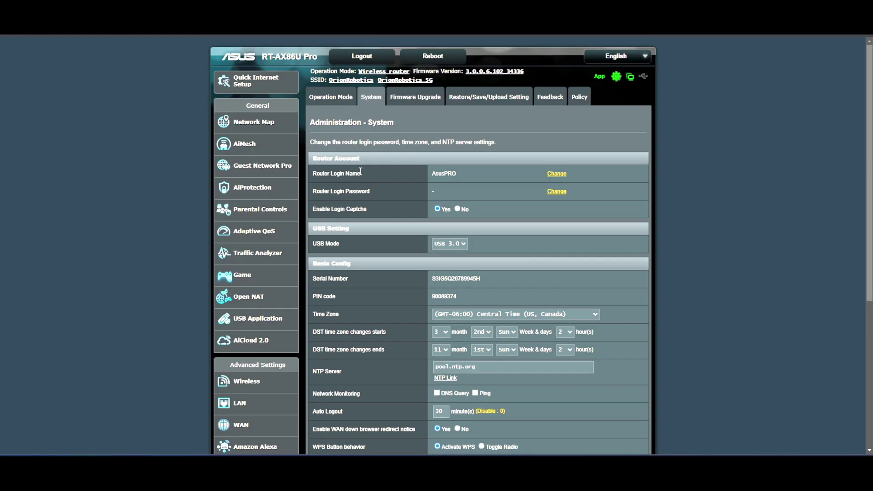
{"action": "left_click", "coordinate": [412, 104]}
{"action": "scroll", "coordinate": [415, 136], "scroll_direction": "down", "scroll_amount": 3}
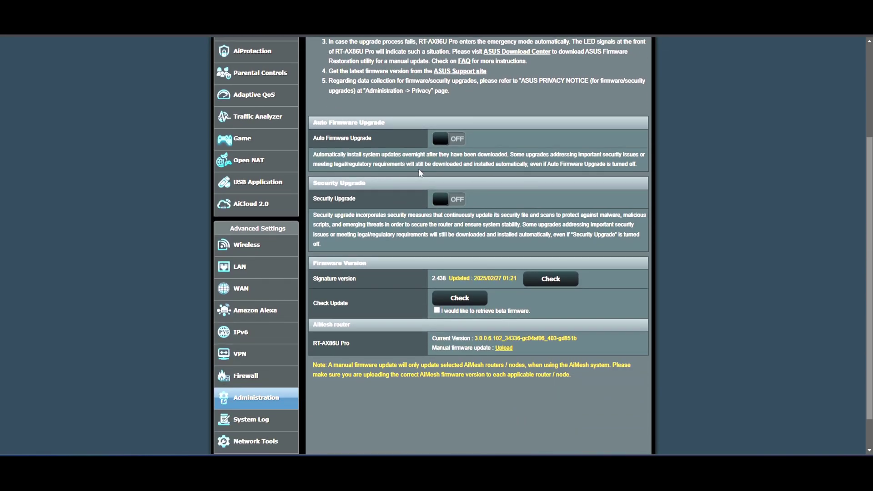
Enable Auto Firmware Upgrade, confirming age above 16 and agreeing to the privacy notice
{"action": "left_click", "coordinate": [439, 140]}
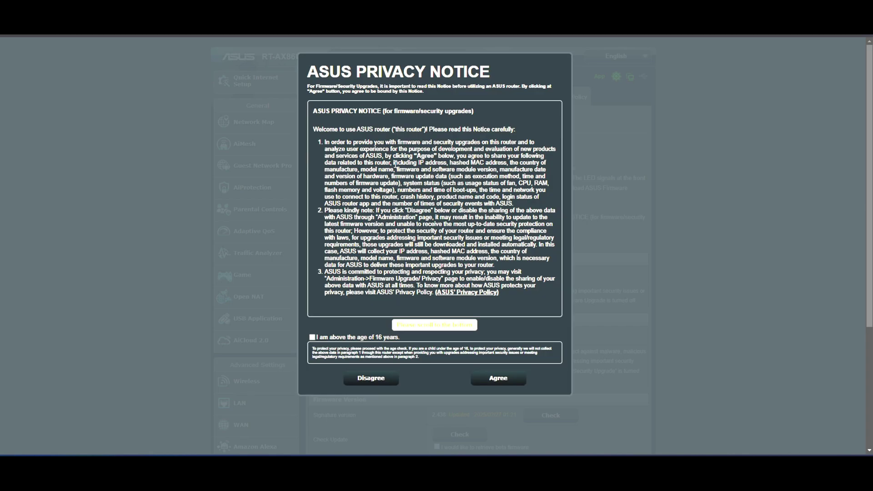
{"action": "left_click", "coordinate": [312, 337]}
{"action": "scroll", "coordinate": [444, 259], "scroll_direction": "down", "scroll_amount": 4}
{"action": "scroll", "coordinate": [483, 286], "scroll_direction": "up", "scroll_amount": 4}
{"action": "scroll", "coordinate": [469, 269], "scroll_direction": "down", "scroll_amount": 3}
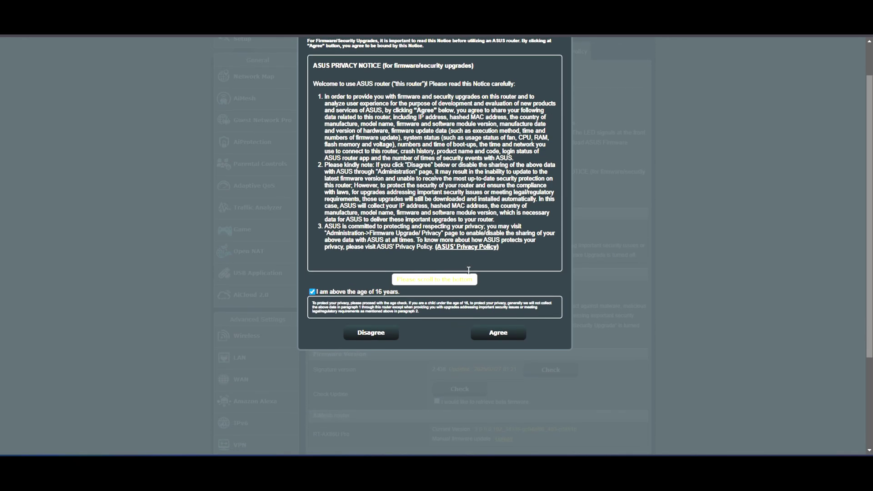
{"action": "left_click", "coordinate": [497, 333]}
{"action": "scroll", "coordinate": [498, 334], "scroll_direction": "down", "scroll_amount": 2}
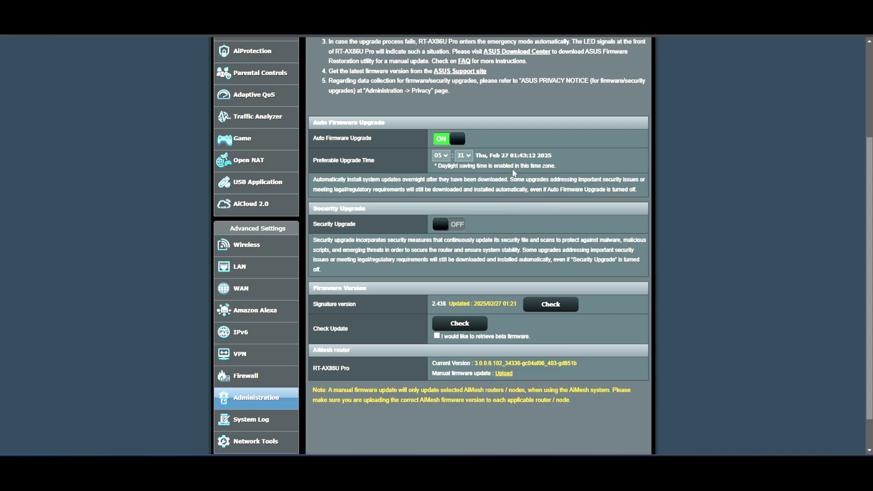
Keep 05 as the upgrade hour and enable automatic Security Upgrade
{"action": "left_click", "coordinate": [445, 157]}
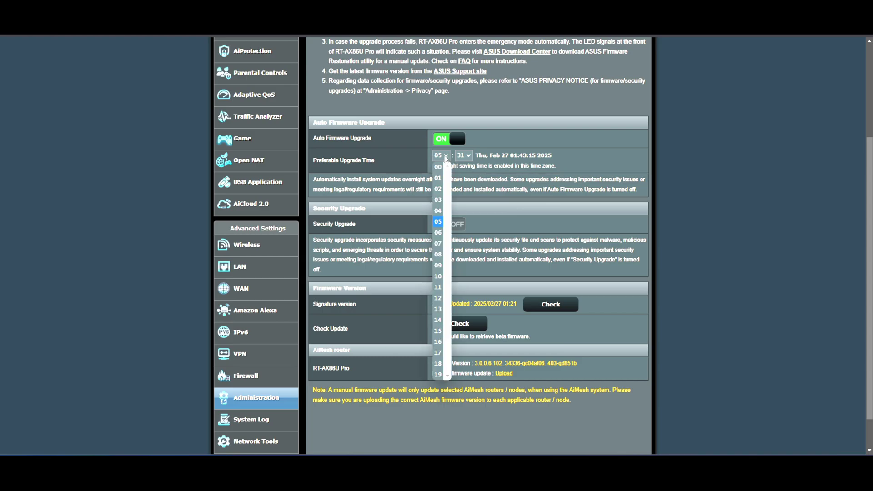
{"action": "left_click", "coordinate": [445, 157]}
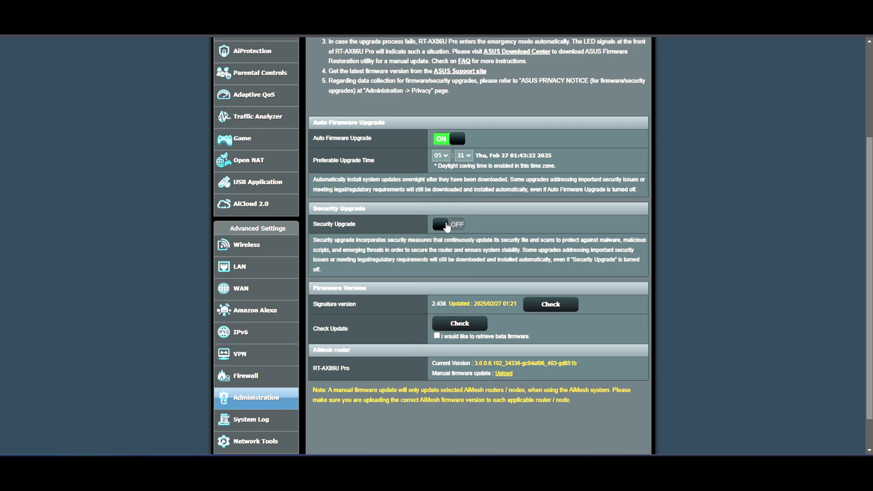
{"action": "left_click", "coordinate": [450, 229]}
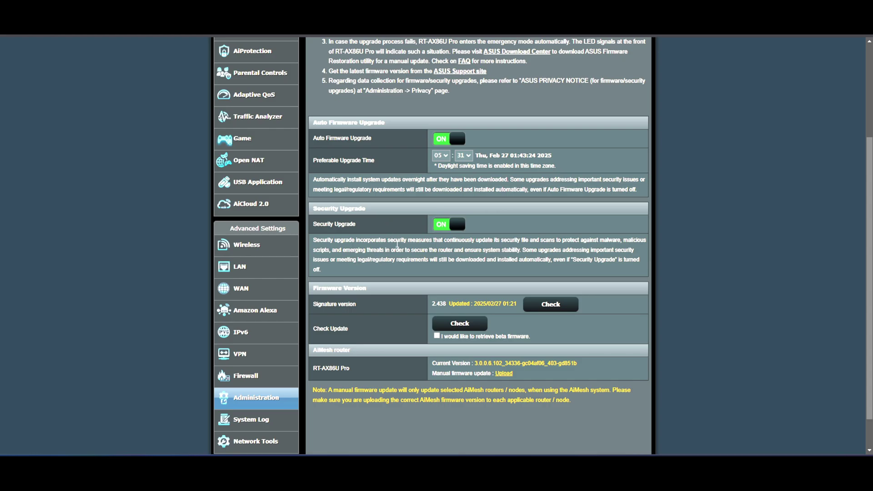
{"action": "scroll", "coordinate": [398, 247], "scroll_direction": "down", "scroll_amount": 1}
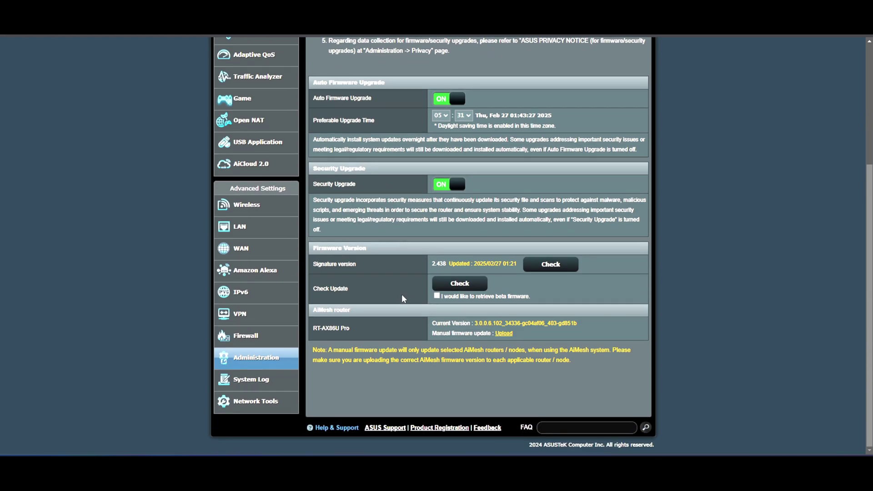
{"action": "scroll", "coordinate": [386, 289], "scroll_direction": "up", "scroll_amount": 5}
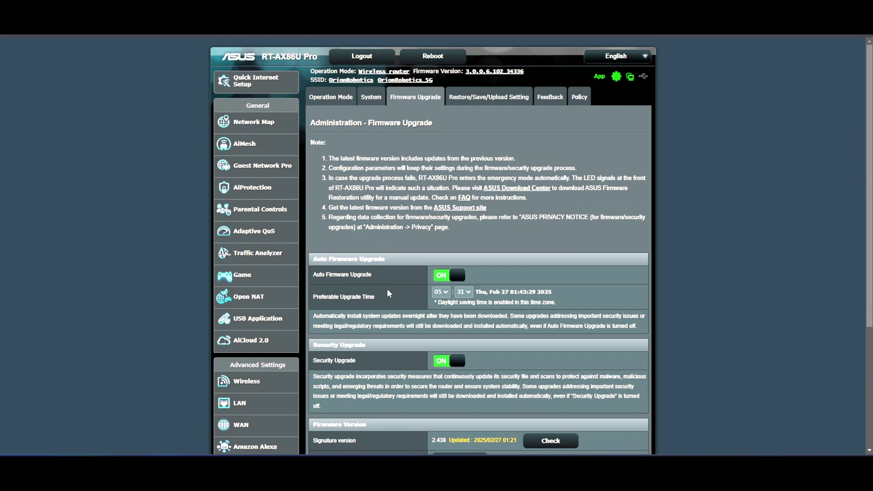
{"action": "scroll", "coordinate": [376, 287], "scroll_direction": "down", "scroll_amount": 5}
{"action": "scroll", "coordinate": [377, 287], "scroll_direction": "up", "scroll_amount": 5}
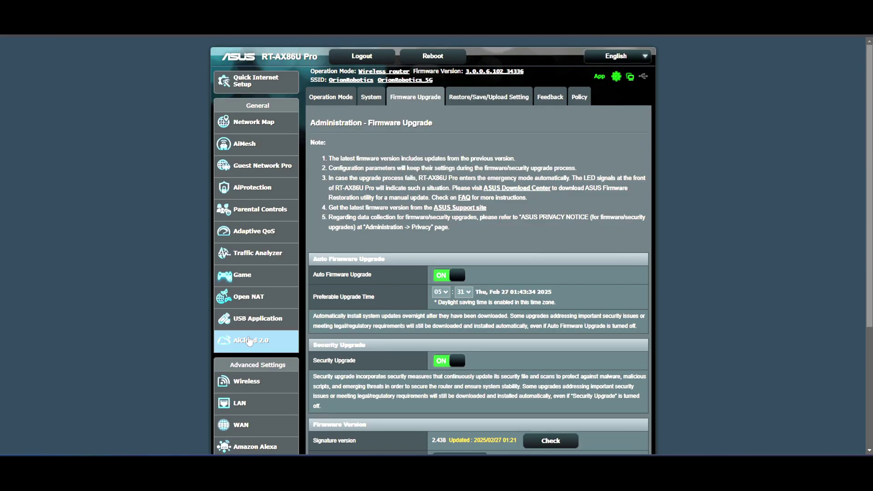
Browse the Netstat, Wake on LAN and Smart Connect Rule tools, ending on the AiMesh topology
{"action": "scroll", "coordinate": [254, 341], "scroll_direction": "down", "scroll_amount": 5}
{"action": "left_click", "coordinate": [262, 411]}
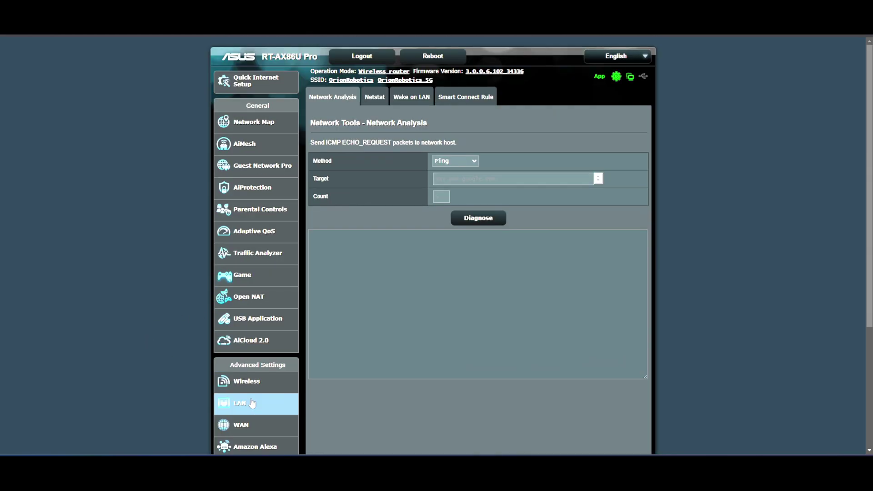
{"action": "left_click", "coordinate": [375, 97]}
{"action": "double_click", "coordinate": [417, 101]}
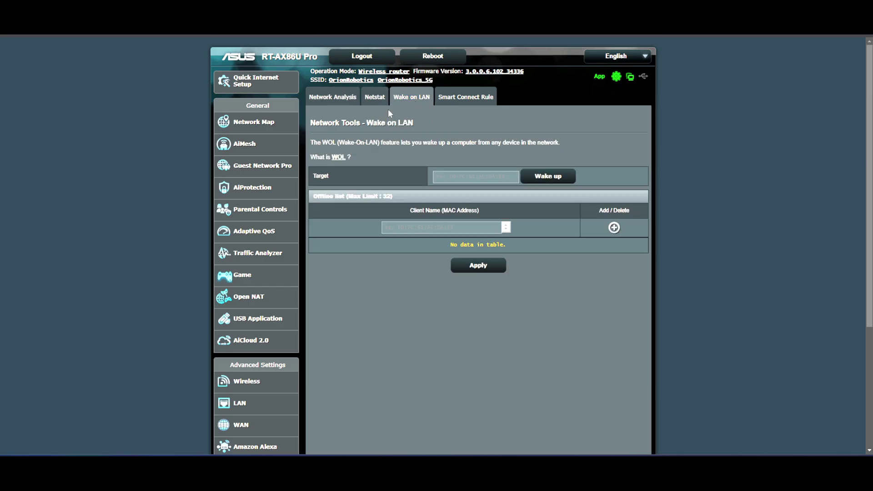
{"action": "left_click", "coordinate": [465, 97]}
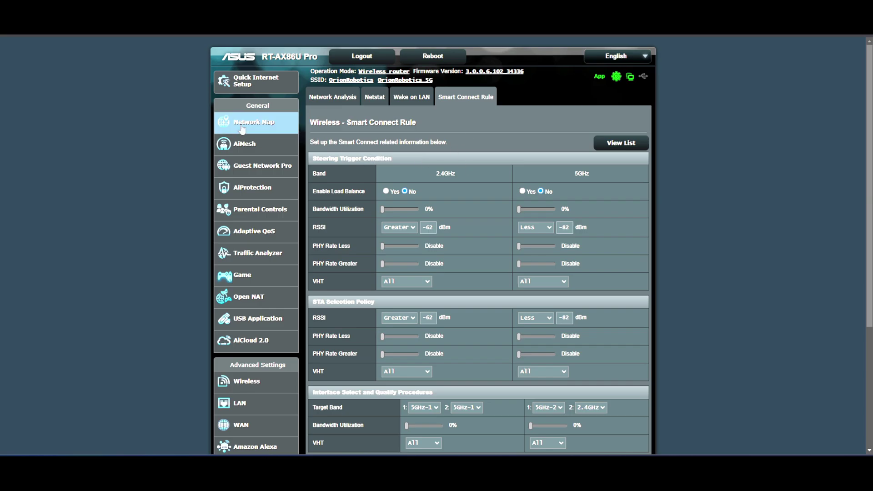
{"action": "left_click", "coordinate": [253, 144]}
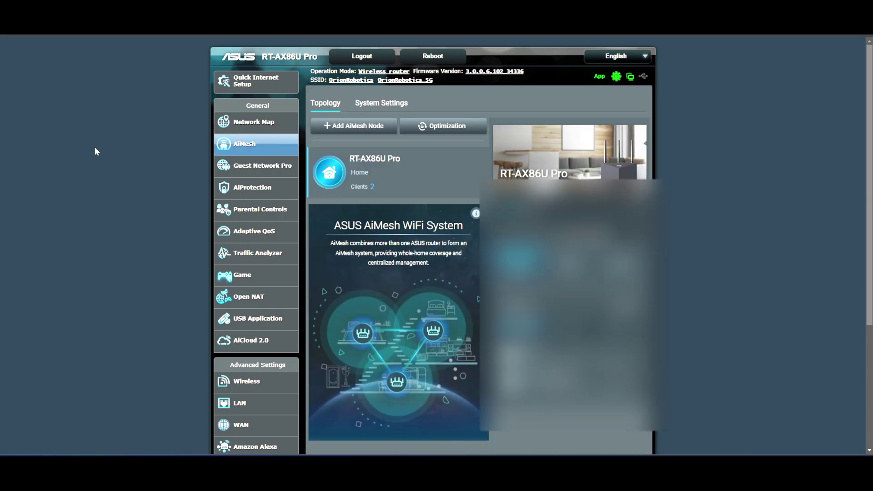